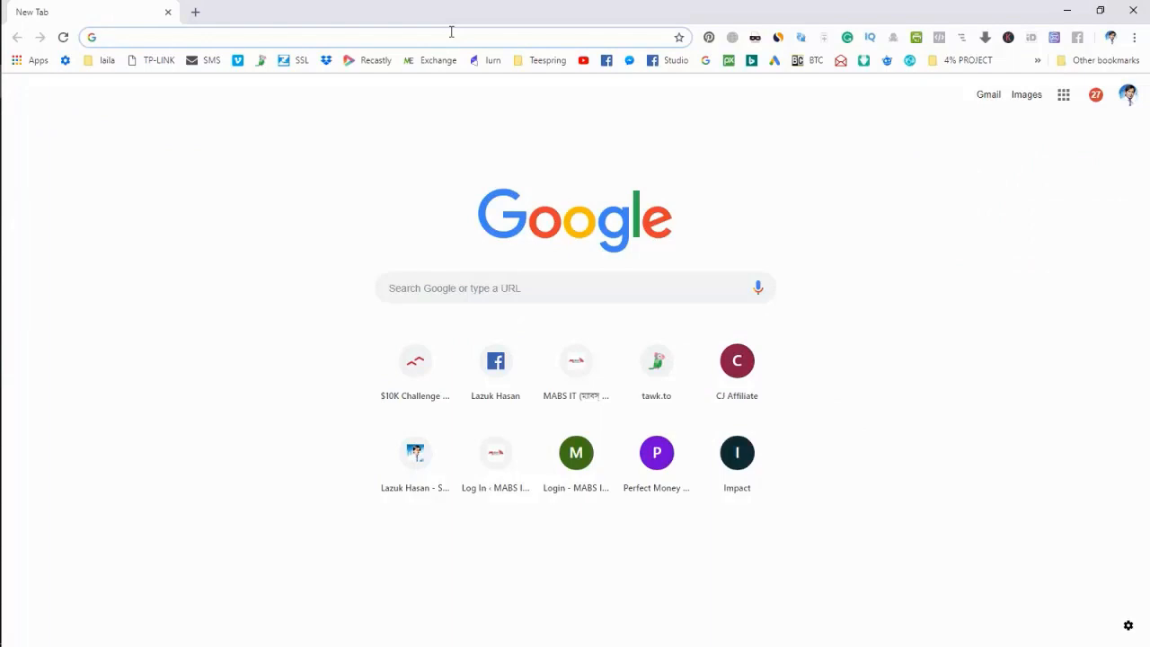
Load offerx.network in Chrome, which shows only an empty Index of / listing.
{"action": "type", "text": "offerx"}
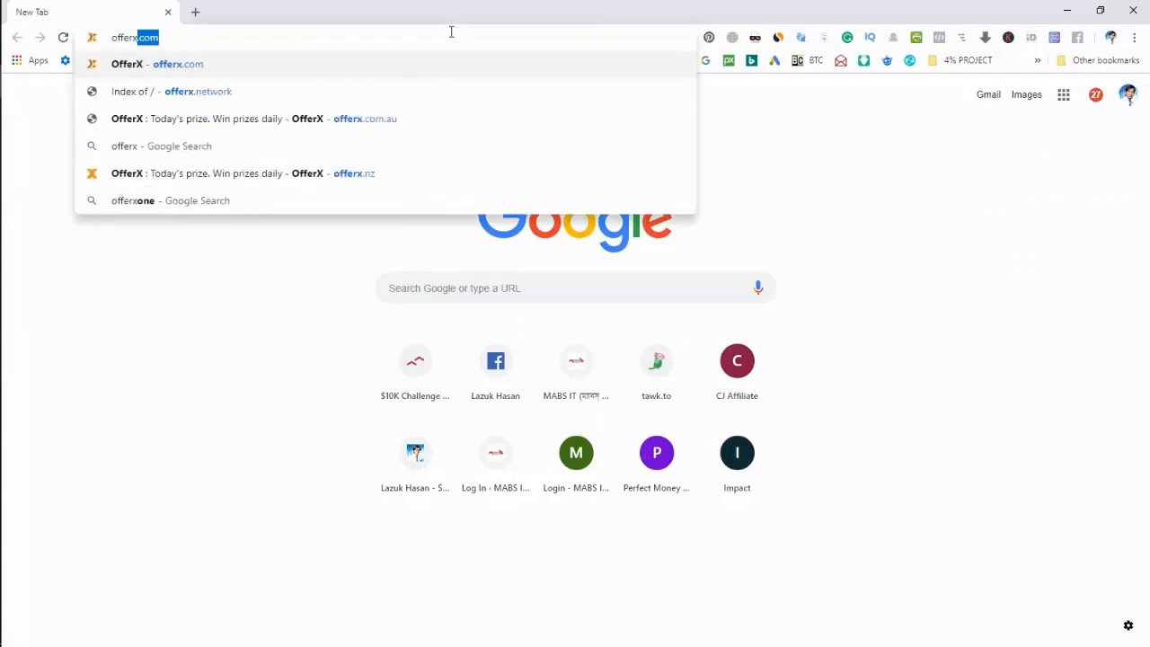
{"action": "type", "text": ".network"}
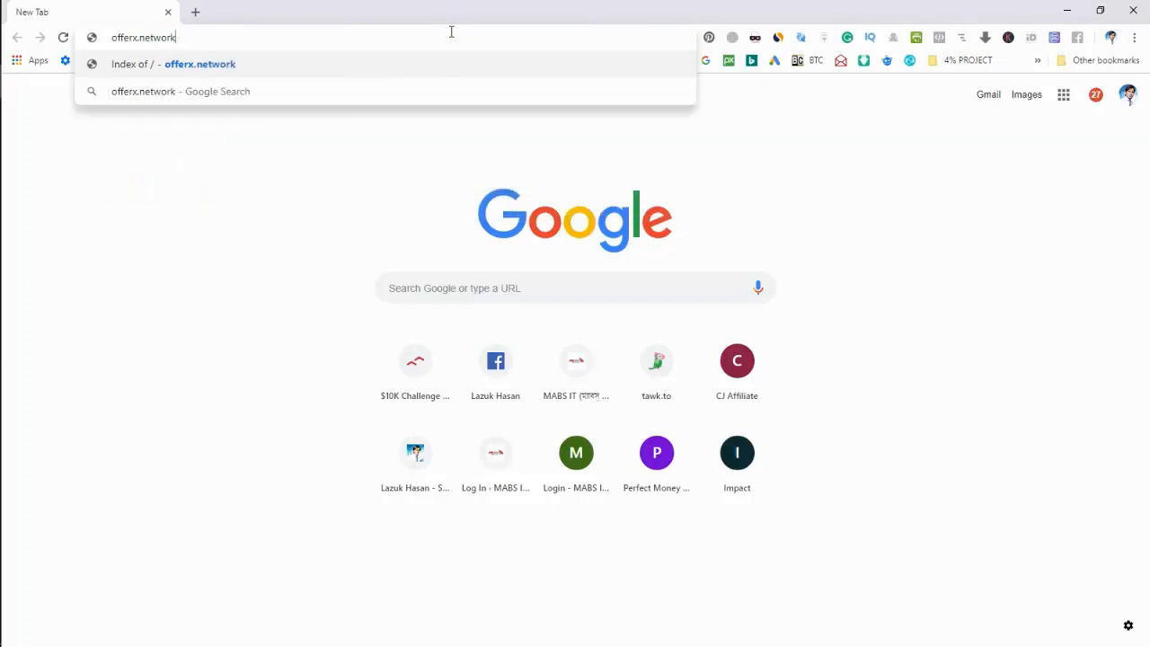
{"action": "key", "text": "Return"}
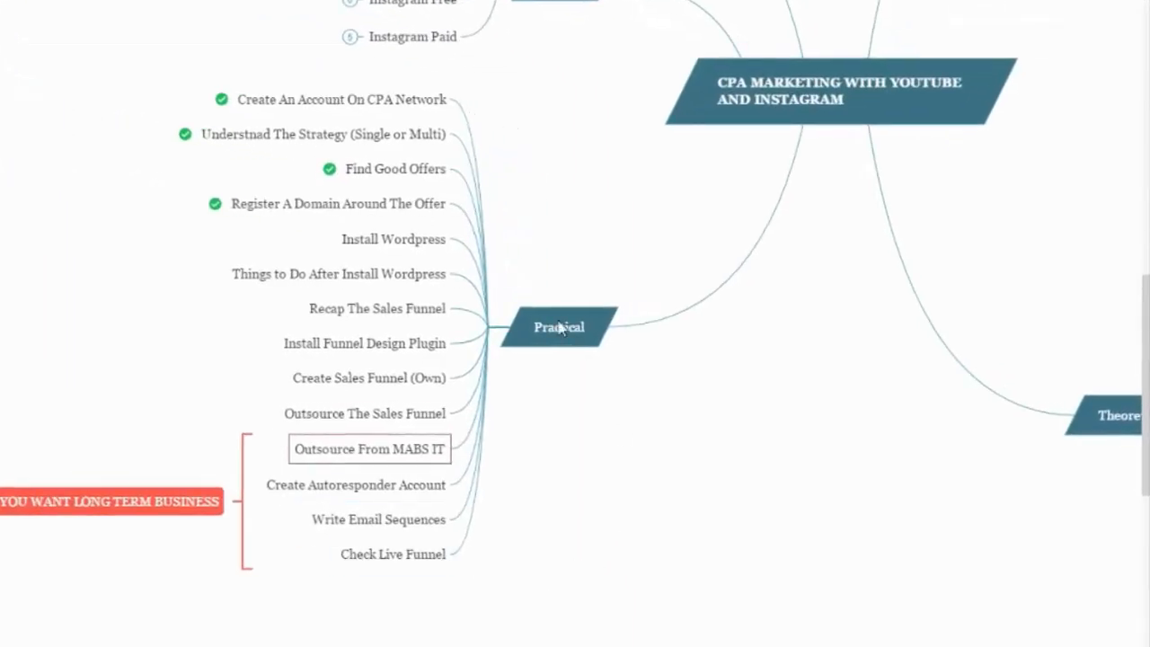
Select the Install Wordpress node in the XMind map, then return to Chrome's offerx.network page.
{"action": "left_click", "coordinate": [299, 210]}
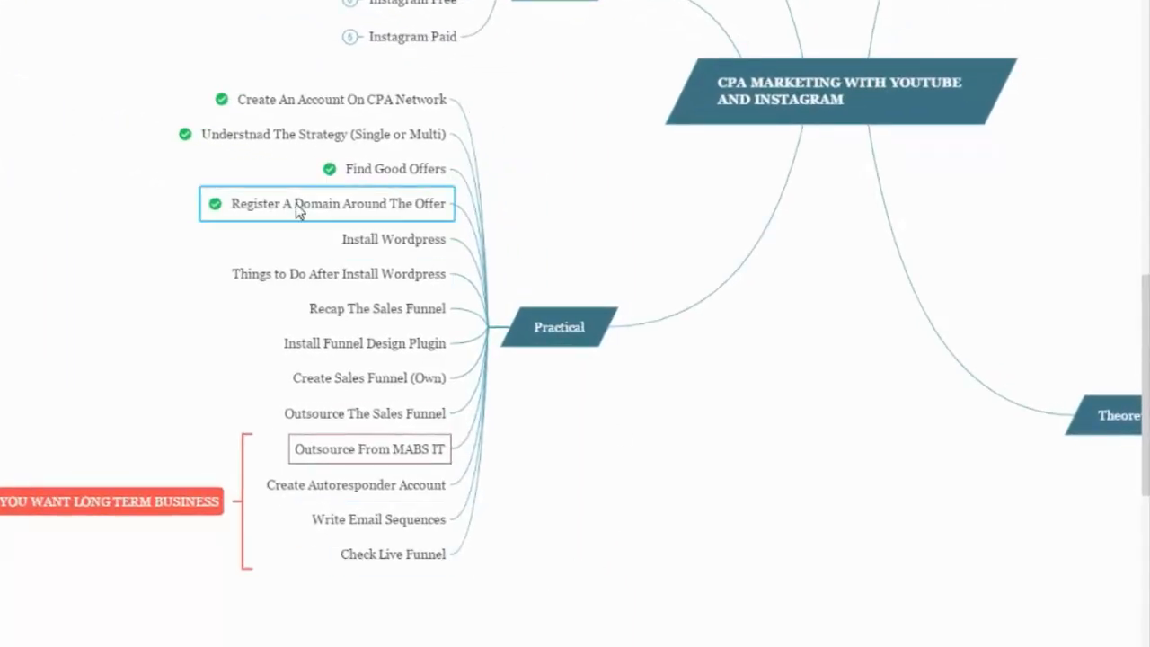
{"action": "left_click", "coordinate": [382, 255]}
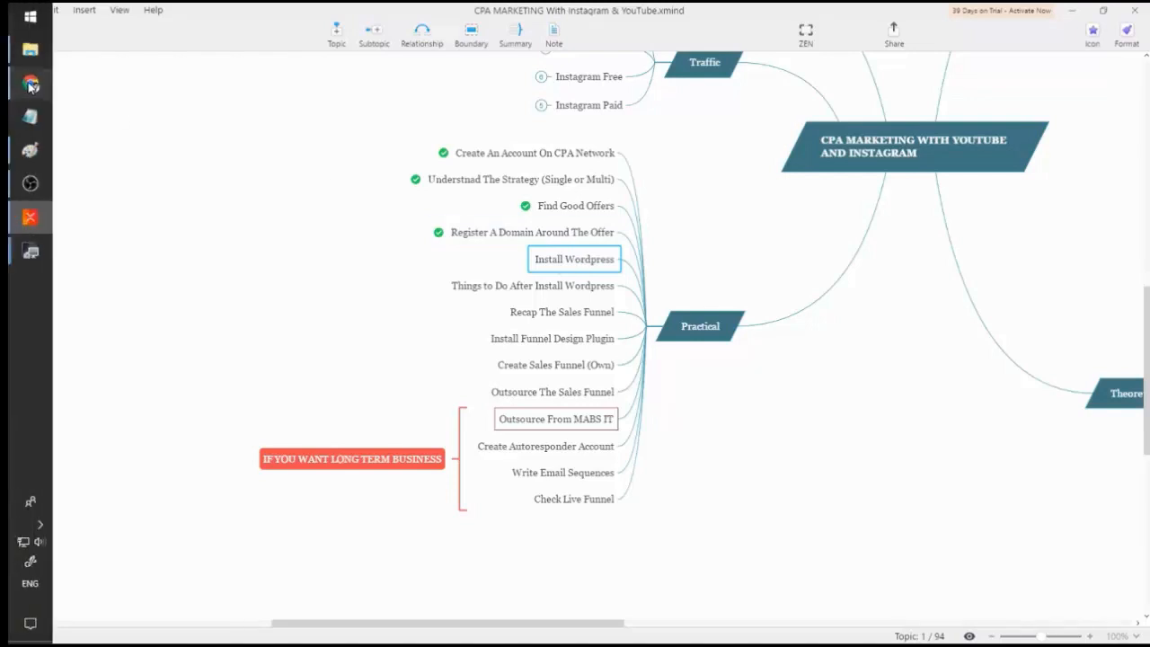
{"action": "left_click", "coordinate": [20, 83]}
{"action": "left_click", "coordinate": [375, 40]}
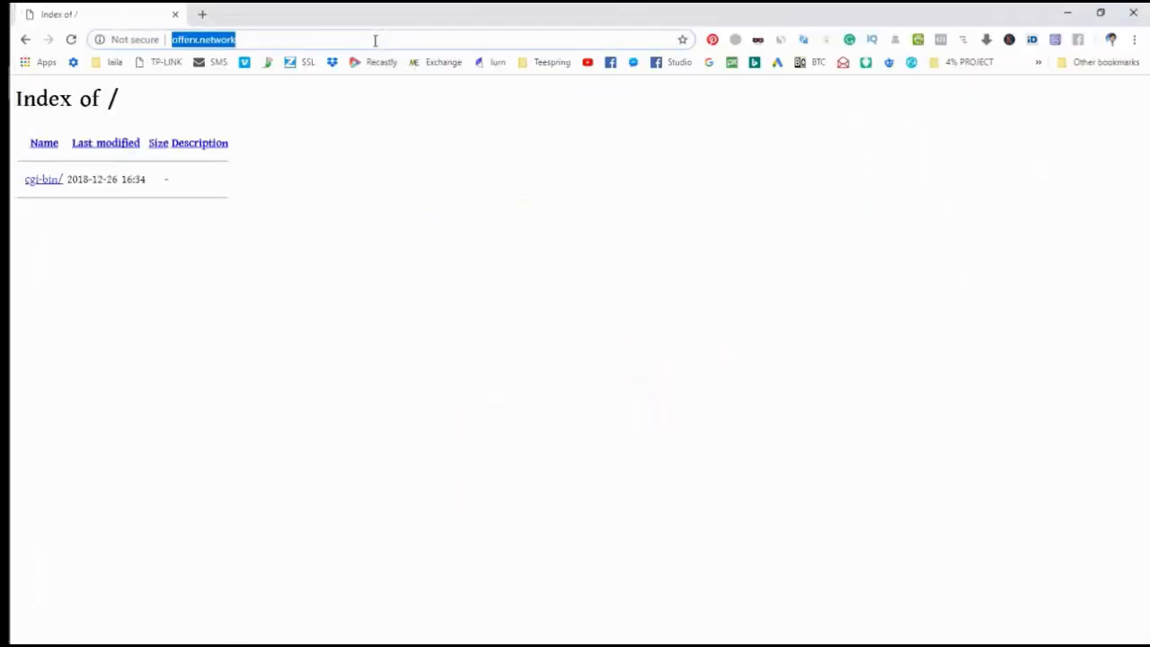
Load offerx.network/cpanel to reach the cPanel login page.
{"action": "key", "text": "End"}
{"action": "type", "text": "/"}
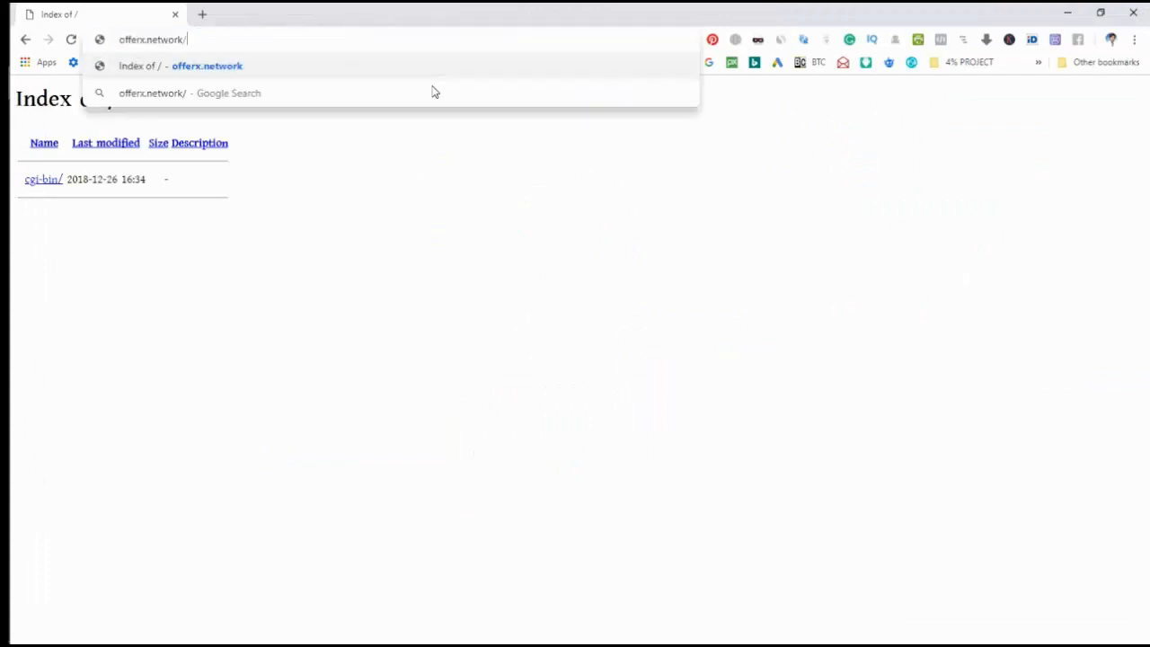
{"action": "type", "text": "span"}
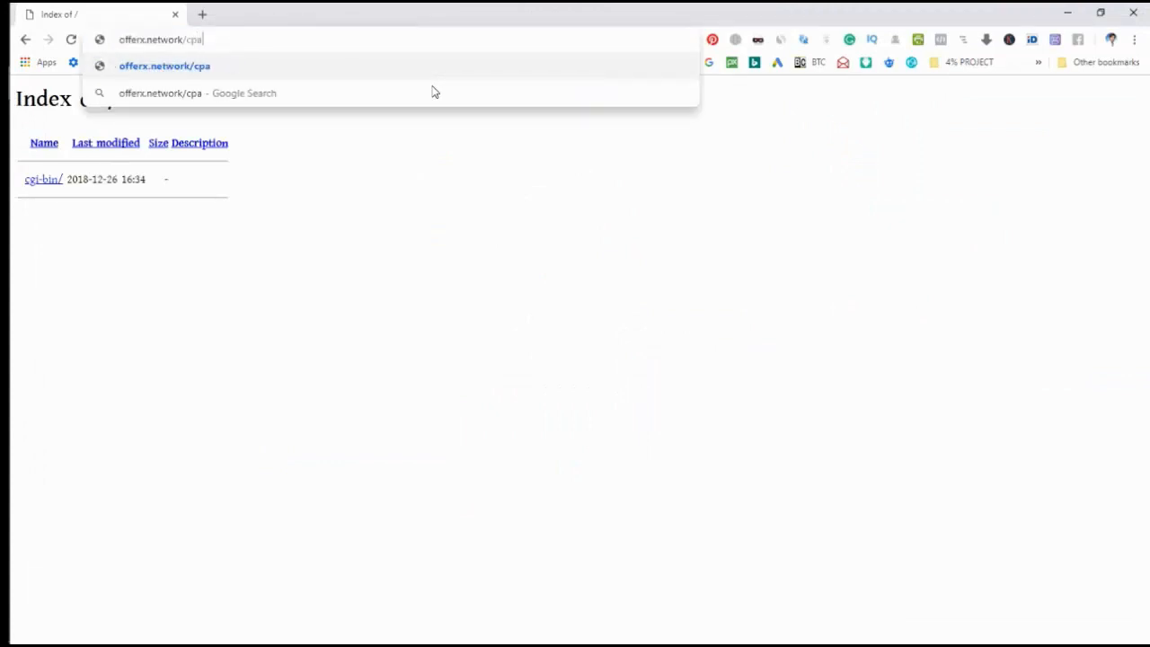
{"action": "key", "text": "BackSpace"}
{"action": "key", "text": "BackSpace"}
{"action": "key", "text": "BackSpace"}
{"action": "key", "text": "BackSpace"}
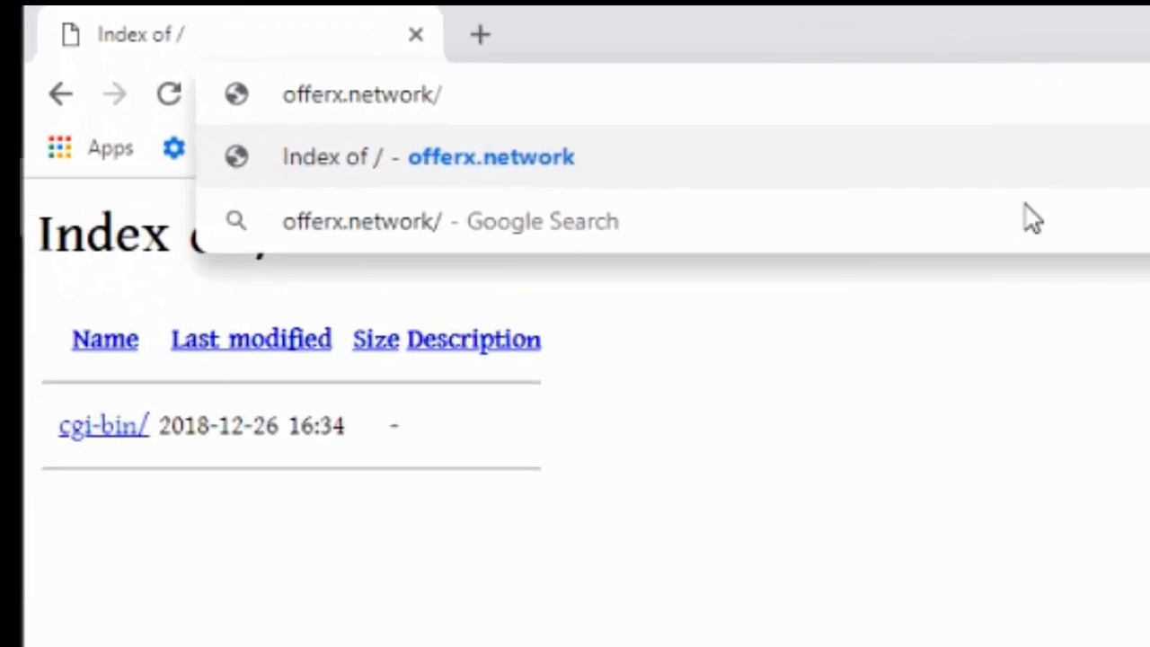
{"action": "type", "text": "cpanel"}
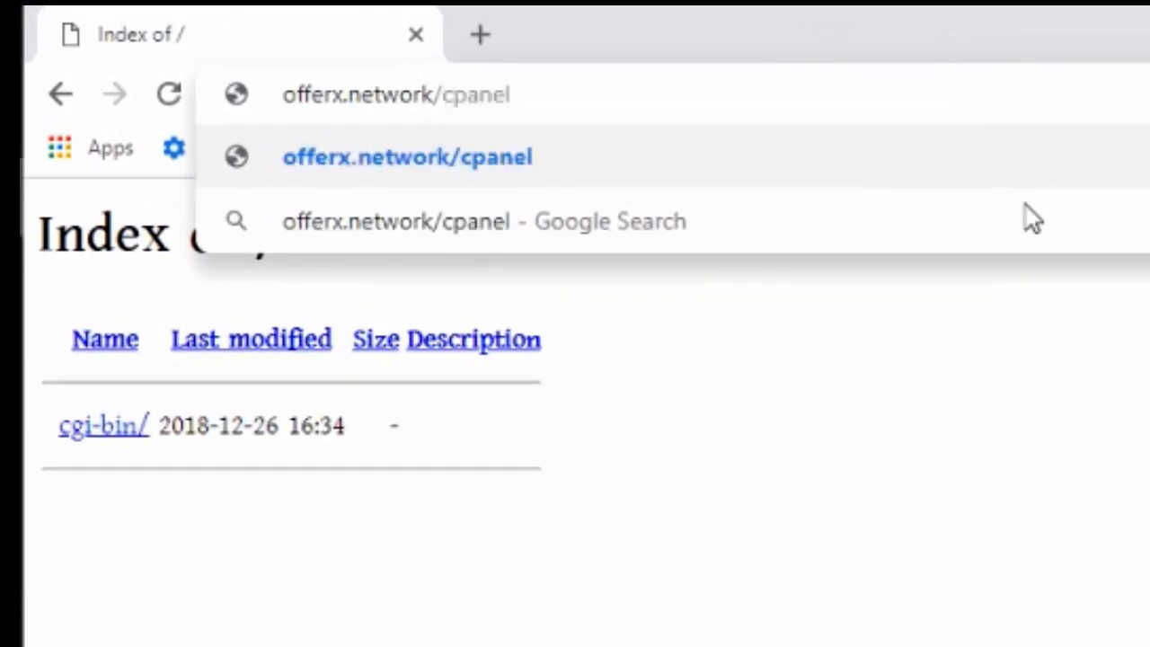
{"action": "key", "text": "Return"}
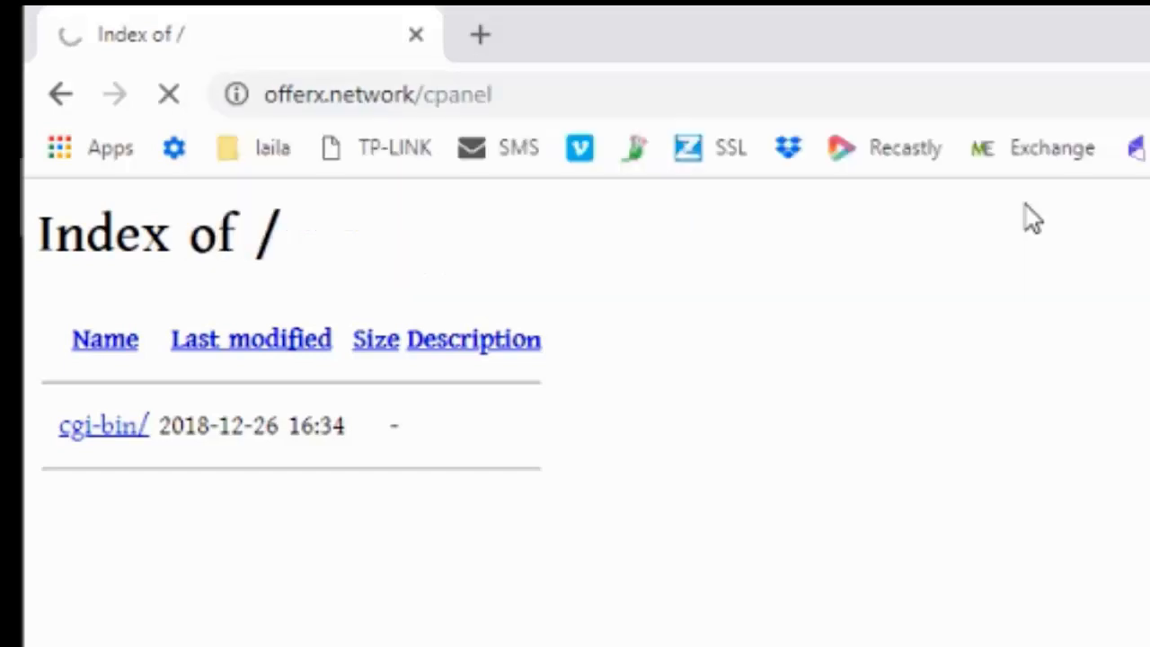
Load lazuk.net/cpanel in a new tab for the main domain's cPanel.
{"action": "key", "text": "ctrl+t"}
{"action": "type", "text": "lazuk"}
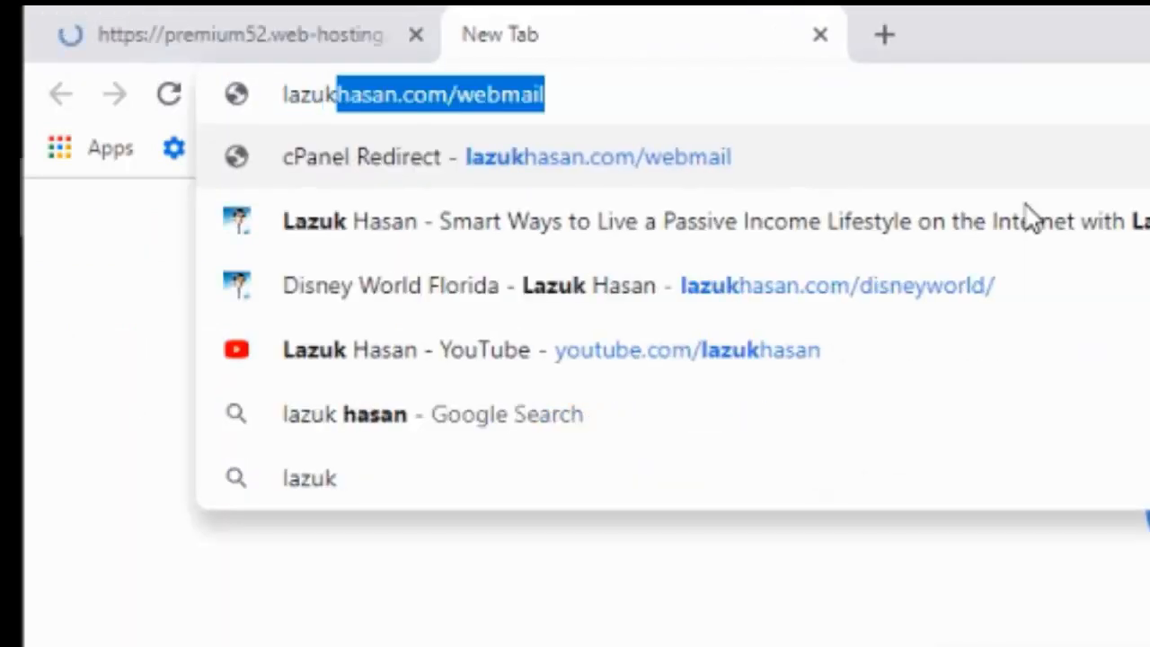
{"action": "type", "text": ".net/cpanel"}
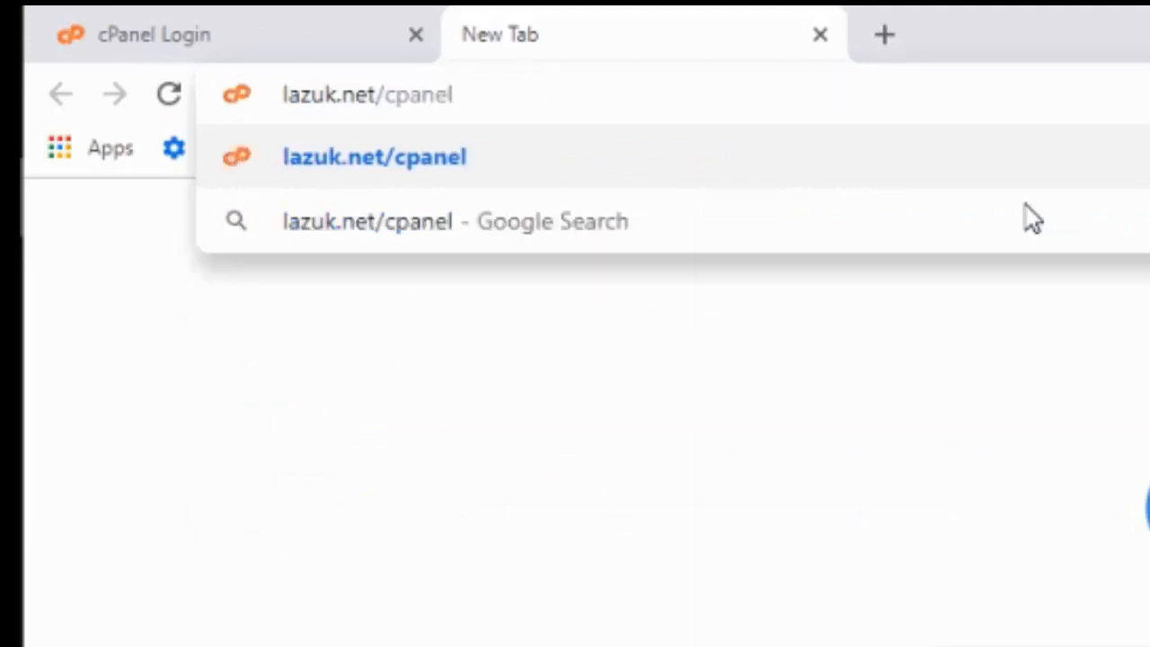
{"action": "key", "text": "Return"}
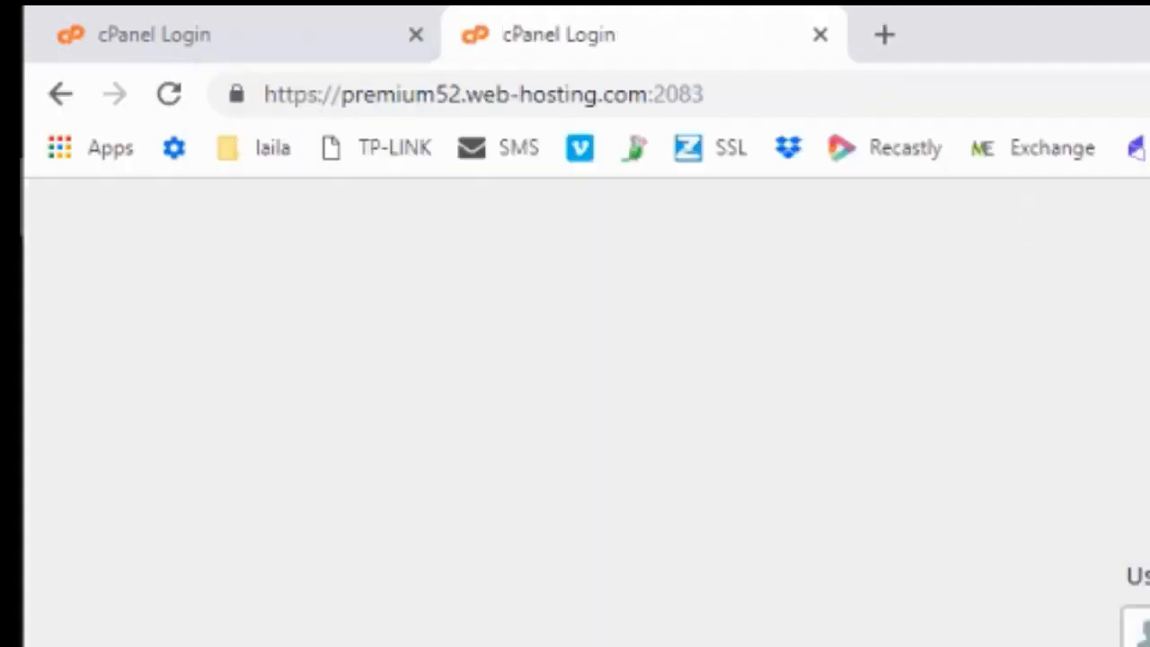
Keep the logged-in cPanel Main dashboard and close the redundant cPanel Login tab.
{"action": "left_click", "coordinate": [69, 16]}
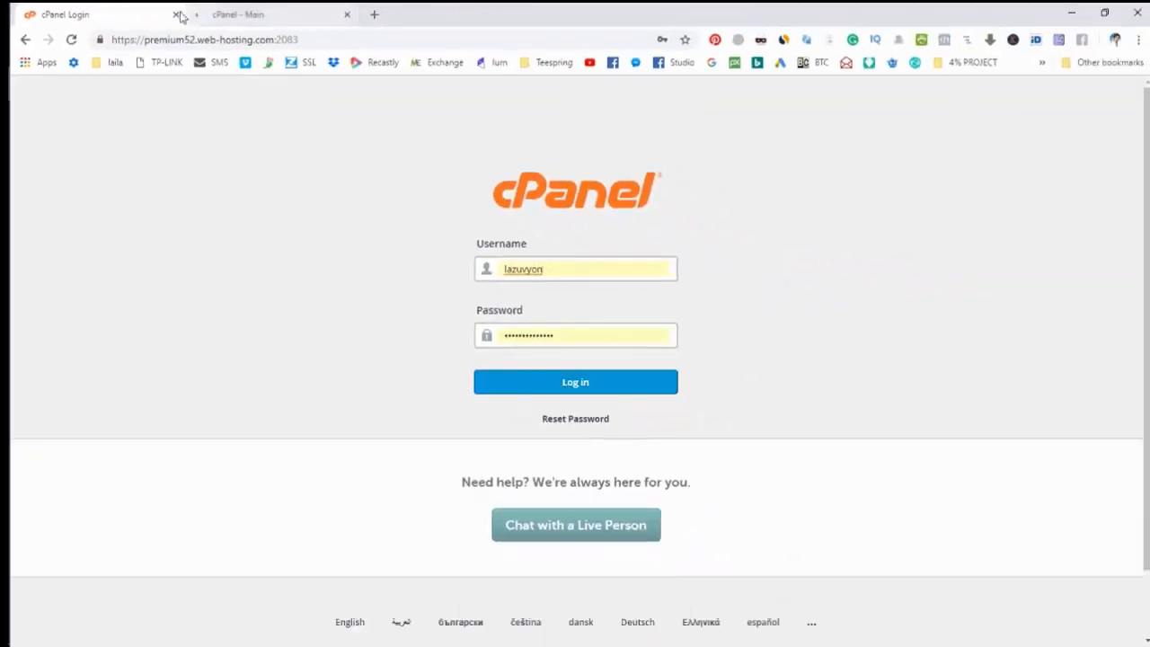
{"action": "left_click", "coordinate": [343, 25]}
{"action": "left_click", "coordinate": [175, 15]}
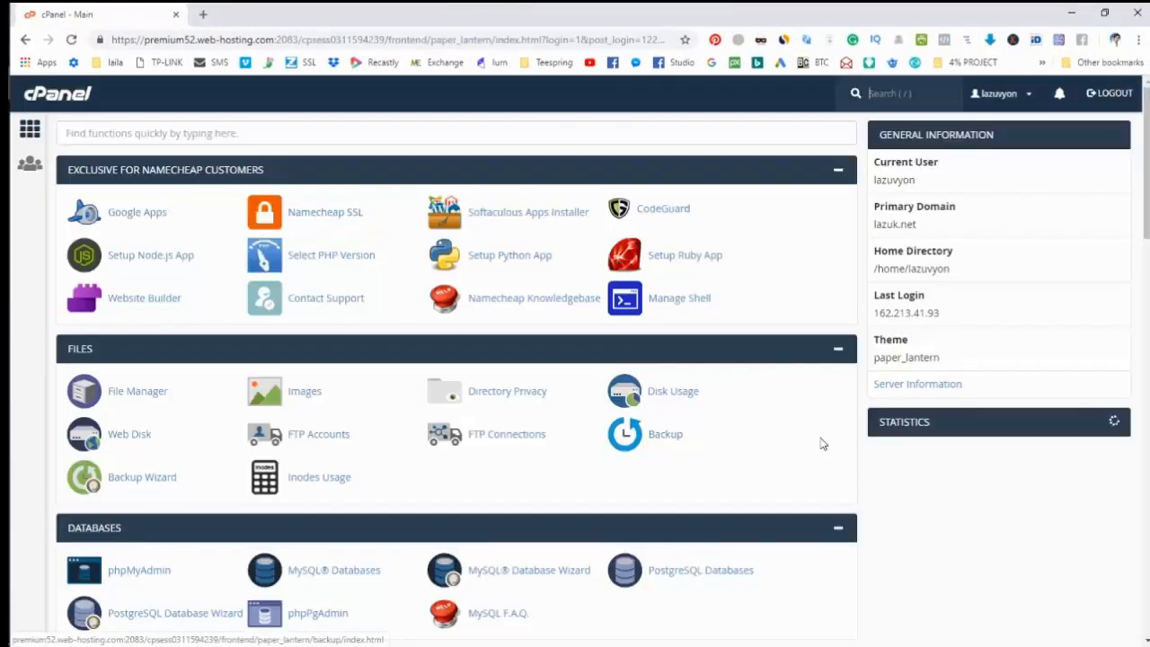
{"action": "scroll", "coordinate": [819, 442], "scroll_direction": "down", "scroll_amount": 2}
{"action": "scroll", "coordinate": [819, 442], "scroll_direction": "down", "scroll_amount": 2}
{"action": "scroll", "coordinate": [821, 442], "scroll_direction": "up", "scroll_amount": 3}
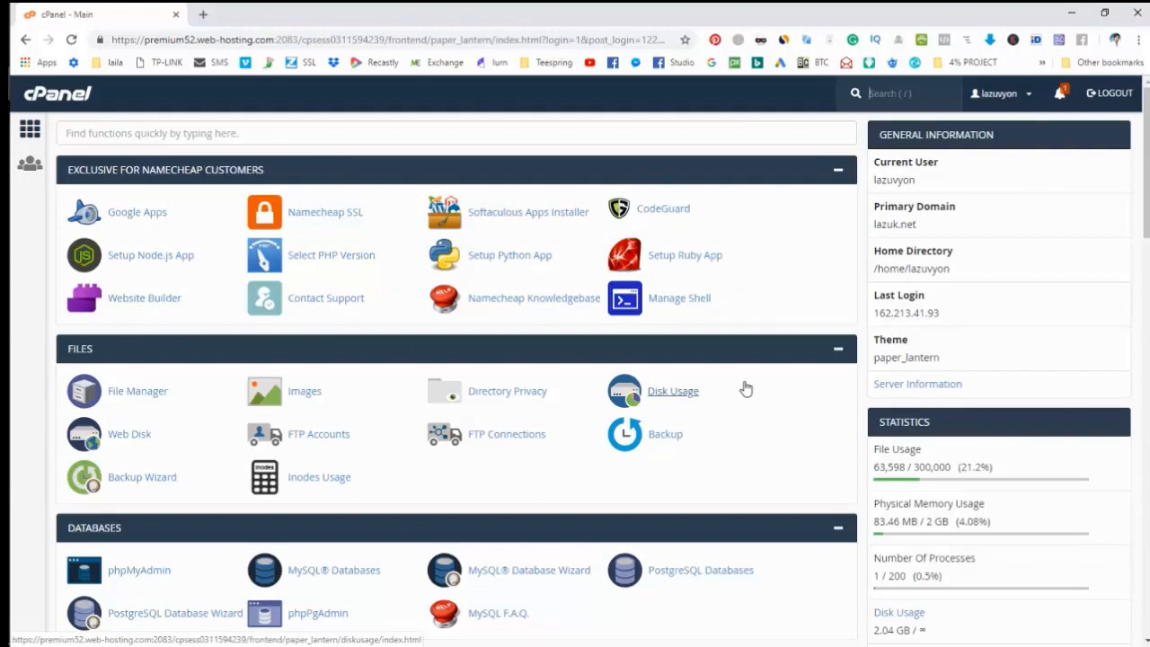
Load offerx.network in a new tab beside the dashboard.
{"action": "left_click", "coordinate": [210, 16]}
{"action": "type", "text": "offer"}
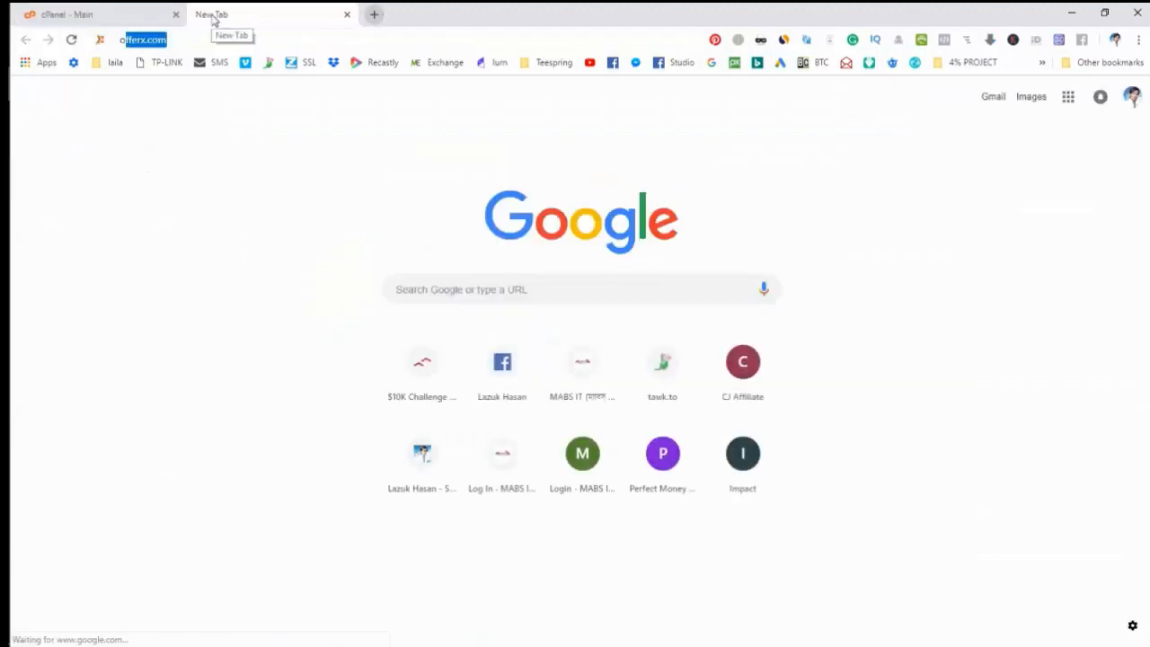
{"action": "type", "text": "x.network"}
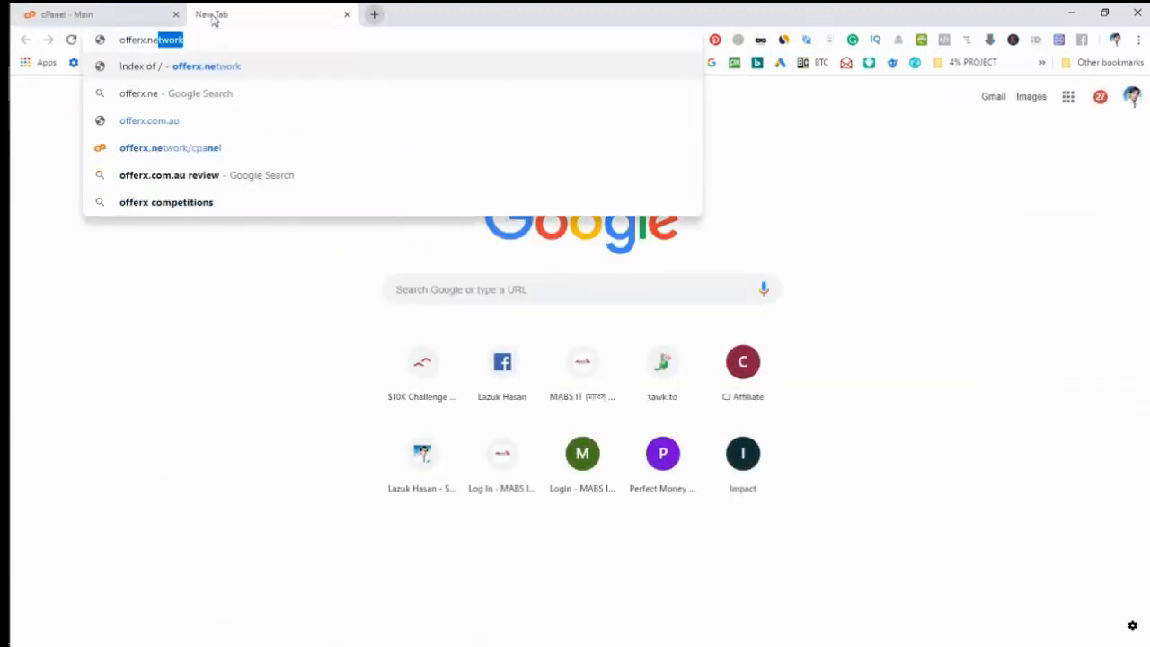
{"action": "key", "text": "Return"}
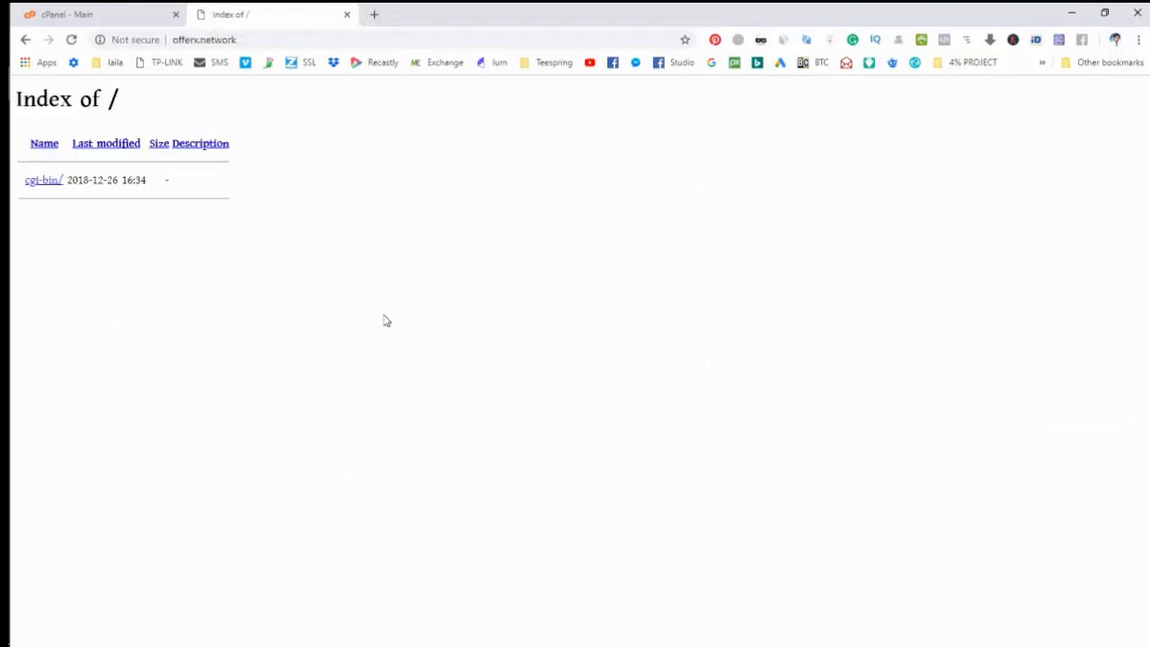
From the cPanel dashboard's Softaculous Apps Installer section, open the WordPress 5.0.2 page.
{"action": "left_click", "coordinate": [67, 15]}
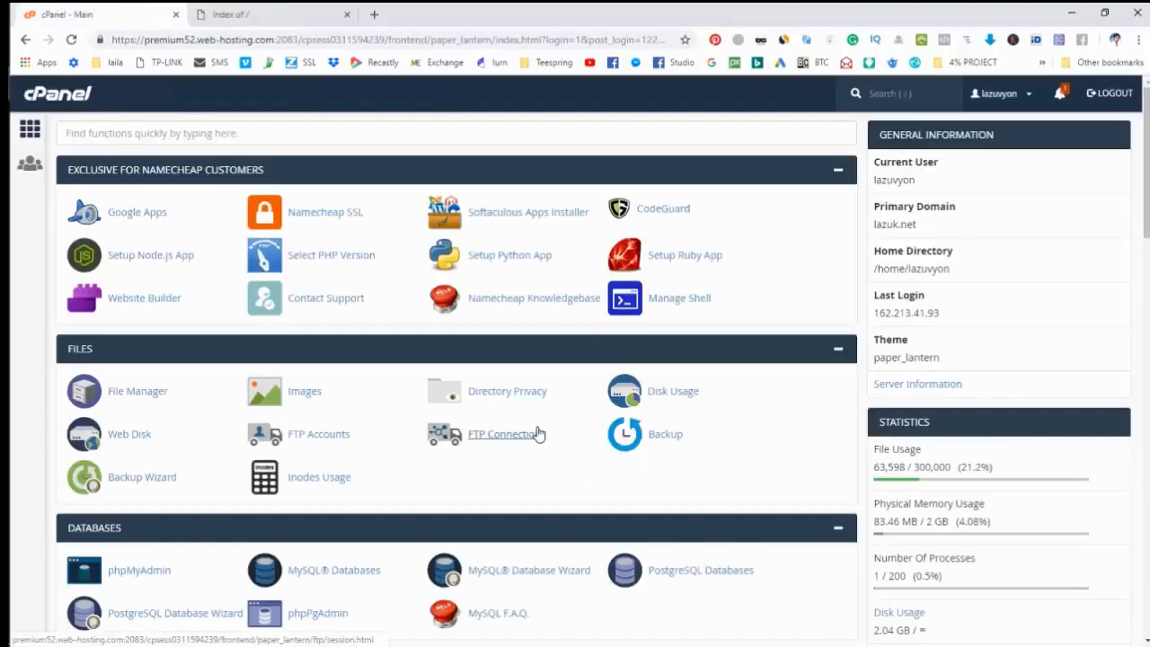
{"action": "scroll", "coordinate": [526, 409], "scroll_direction": "down", "scroll_amount": 6}
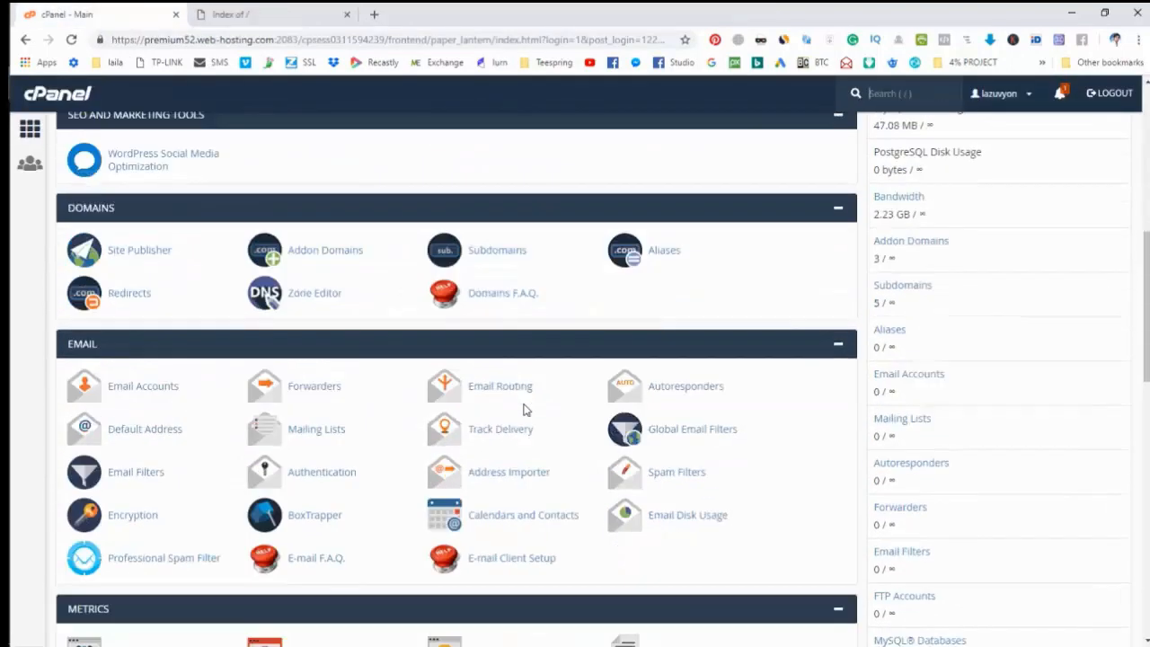
{"action": "scroll", "coordinate": [526, 408], "scroll_direction": "down", "scroll_amount": 14}
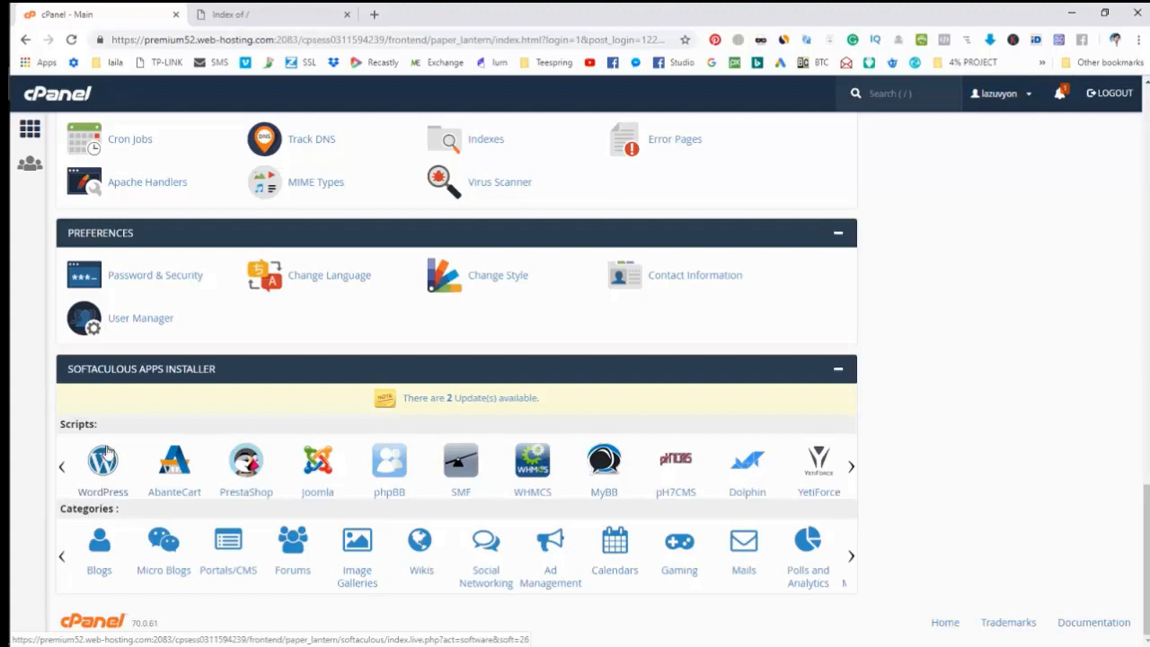
{"action": "left_click", "coordinate": [103, 499]}
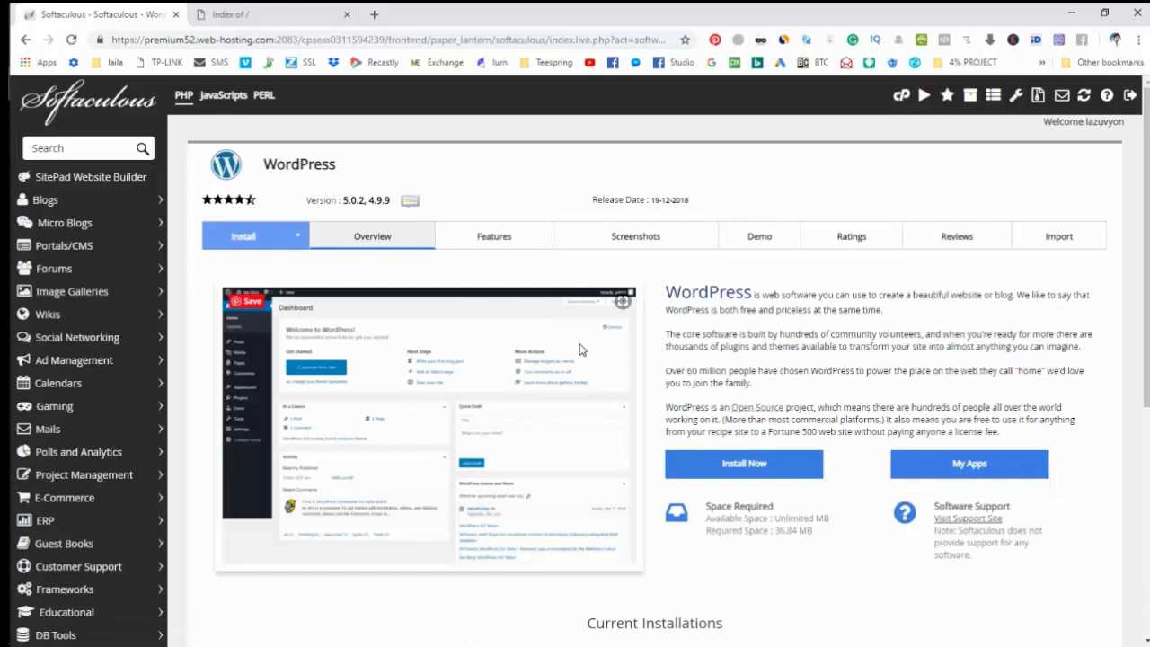
{"action": "scroll", "coordinate": [579, 350], "scroll_direction": "down", "scroll_amount": 2}
{"action": "scroll", "coordinate": [629, 395], "scroll_direction": "up", "scroll_amount": 2}
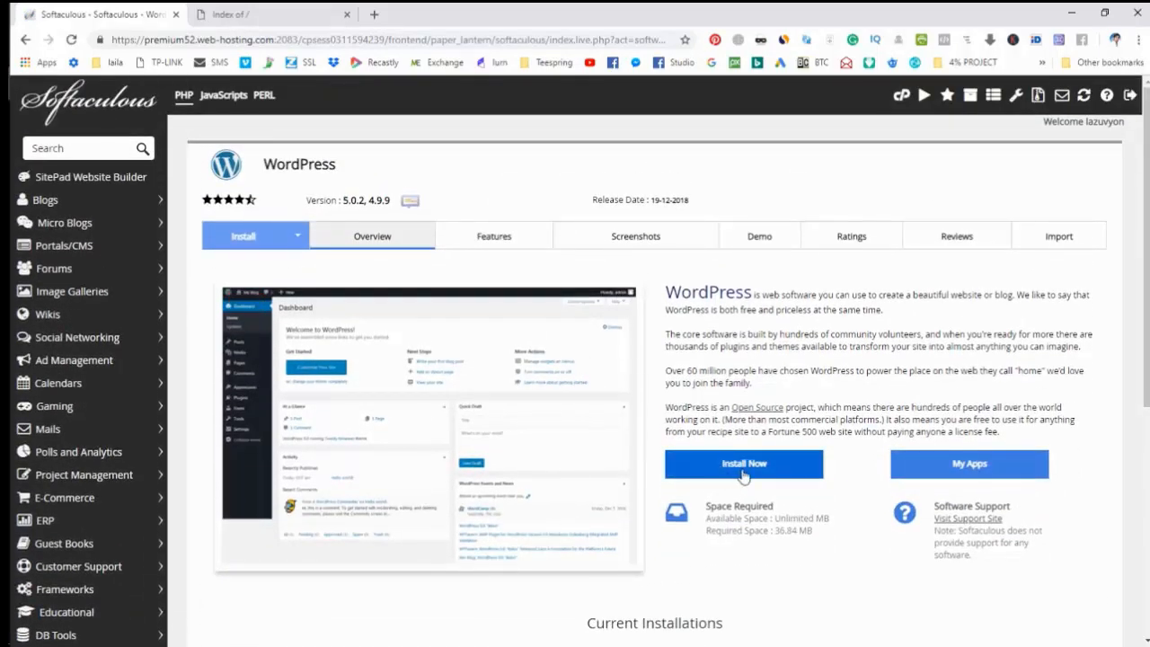
{"action": "left_click", "coordinate": [748, 474]}
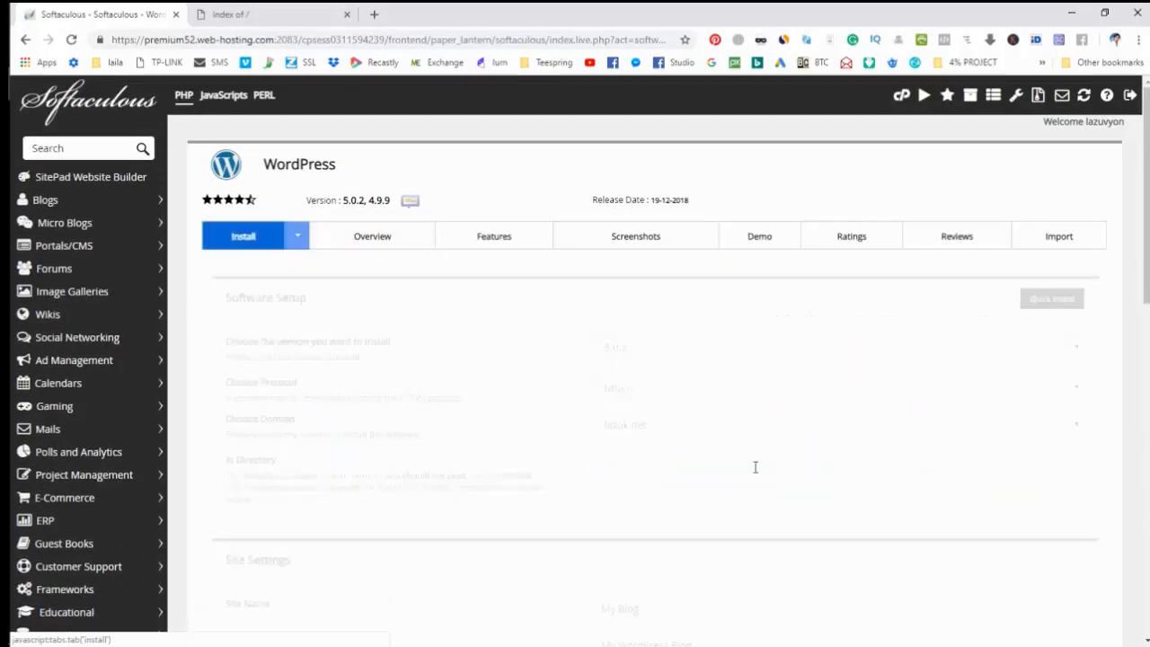
{"action": "scroll", "coordinate": [767, 410], "scroll_direction": "down", "scroll_amount": 1}
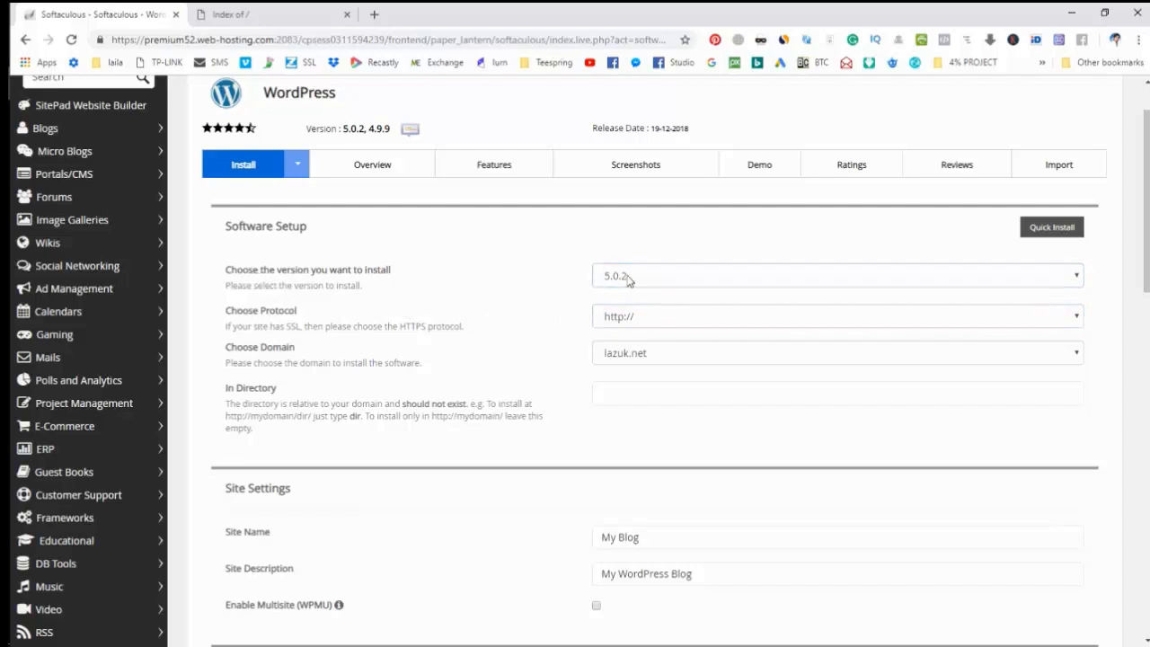
{"action": "left_click", "coordinate": [272, 311]}
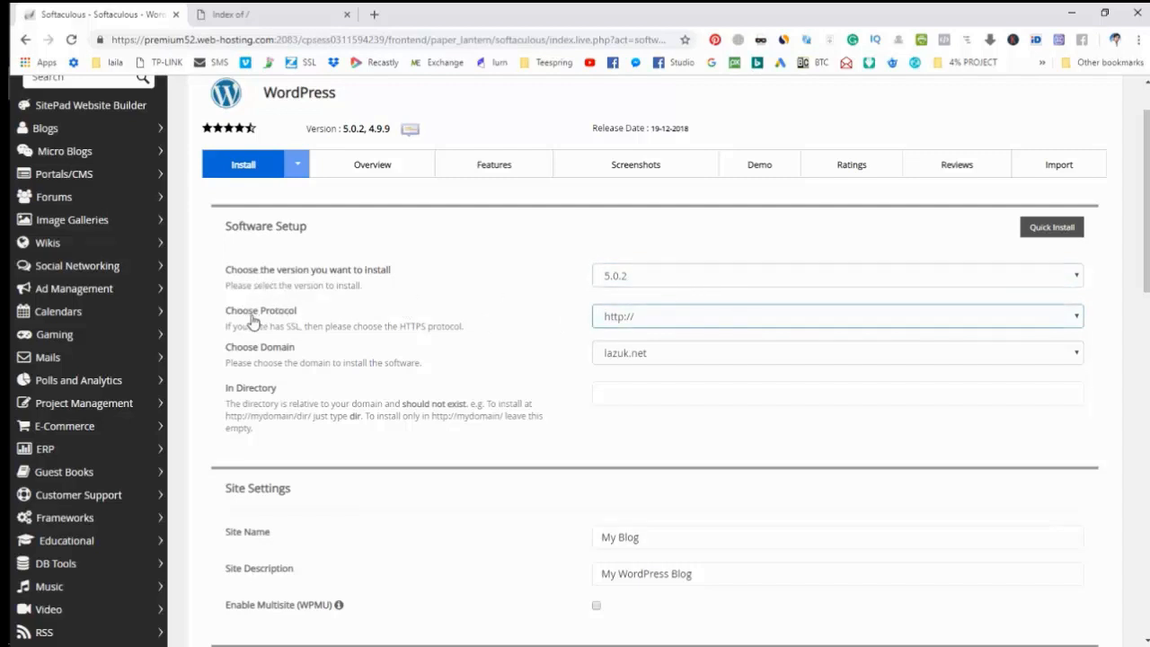
{"action": "left_click", "coordinate": [624, 320]}
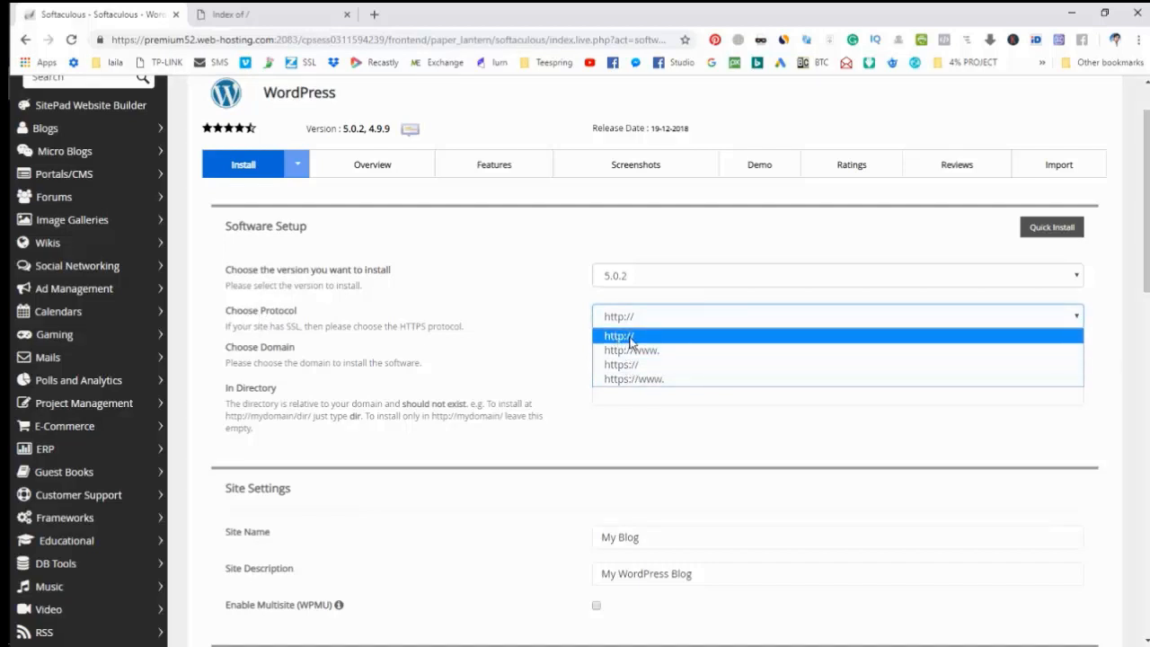
{"action": "left_click", "coordinate": [556, 322]}
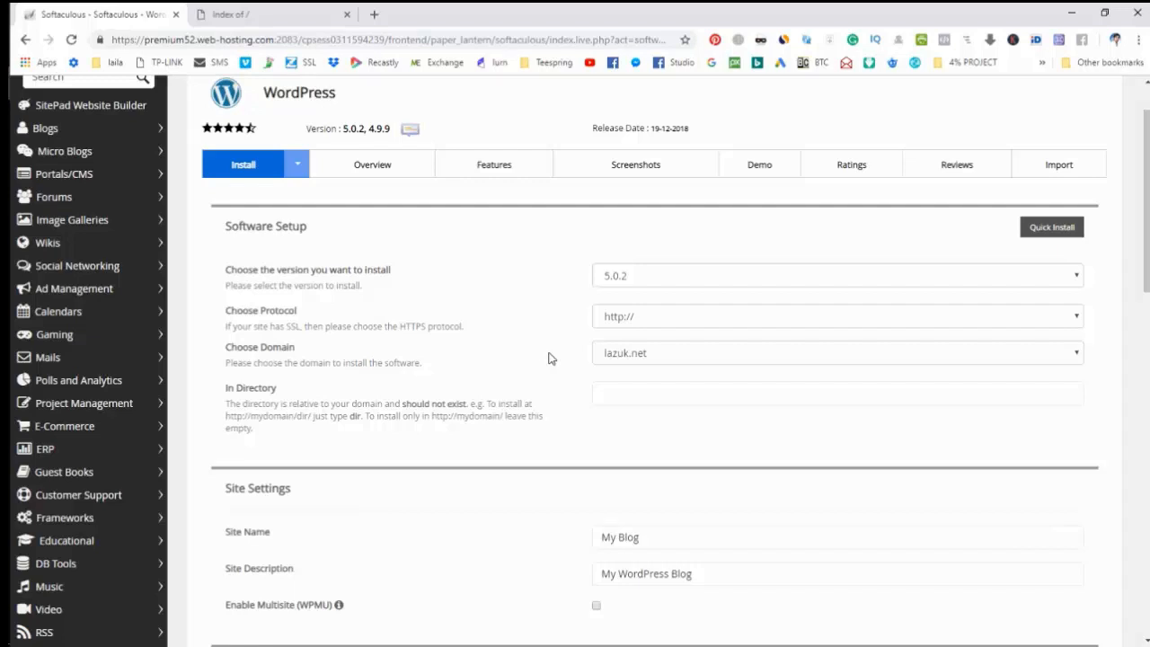
Visit mabsit.com.bd in a new tab, view its connection security details, then close that tab.
{"action": "left_click", "coordinate": [375, 14]}
{"action": "type", "text": "mabsit.com.bd"}
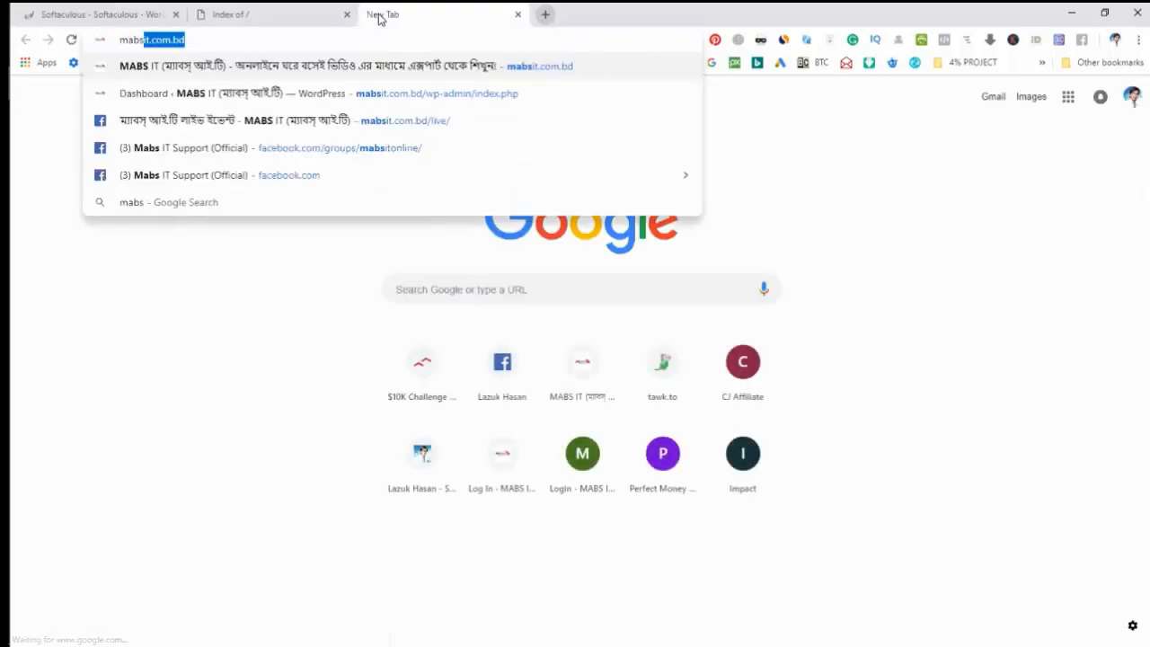
{"action": "key", "text": "Return"}
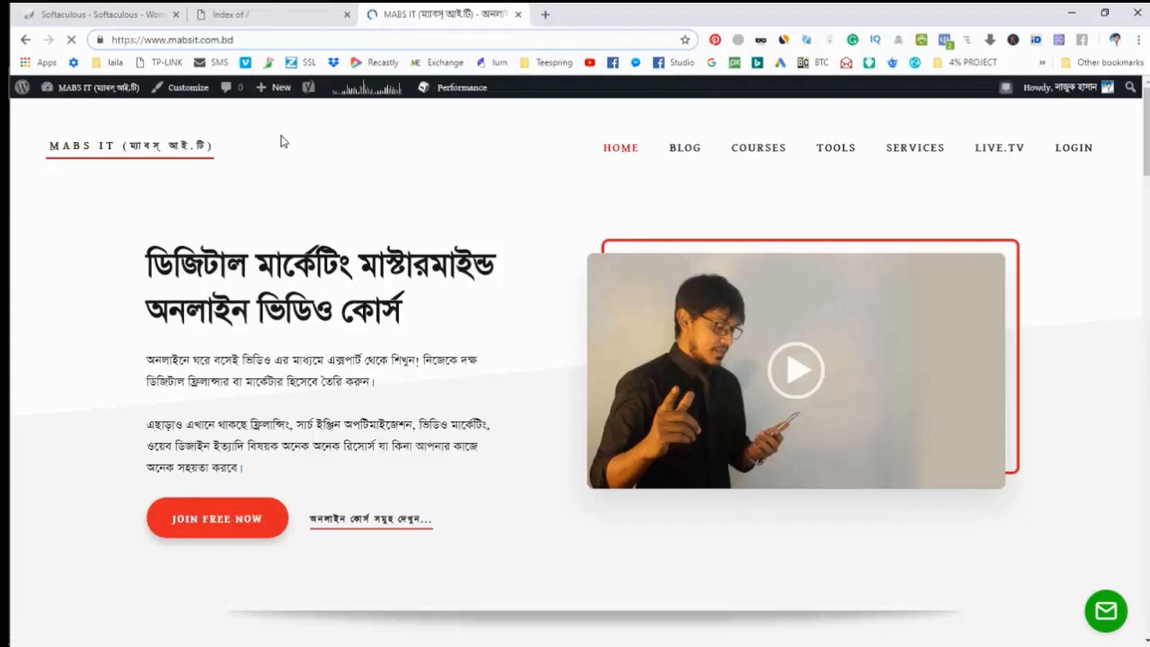
{"action": "left_click", "coordinate": [102, 40]}
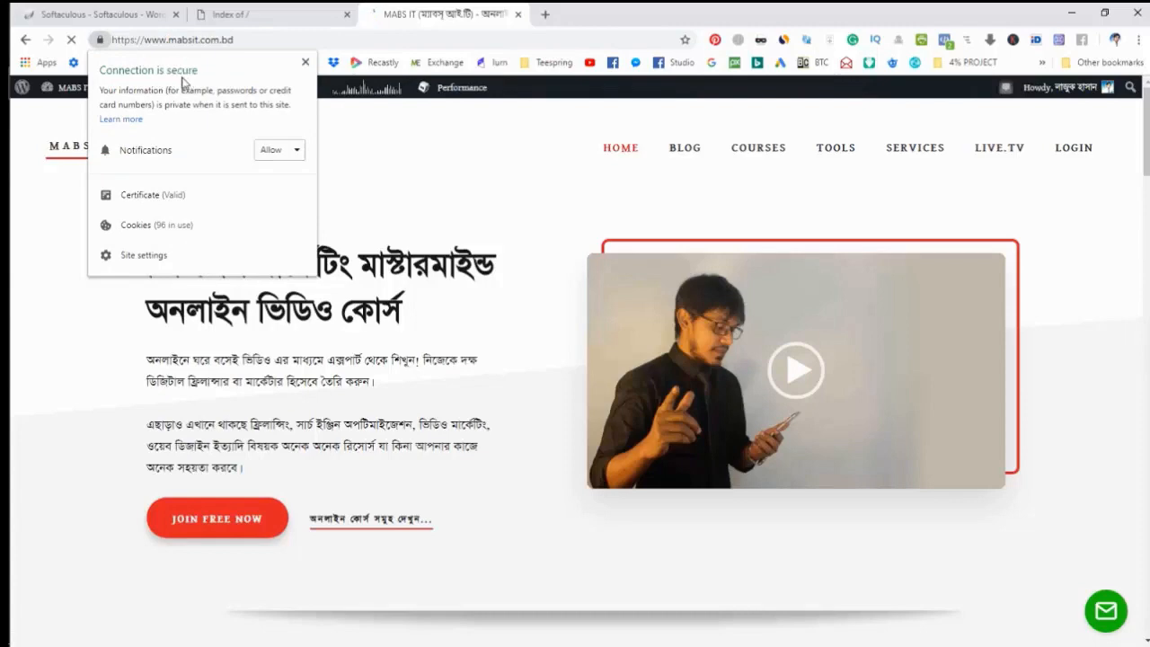
{"action": "left_click", "coordinate": [526, 221]}
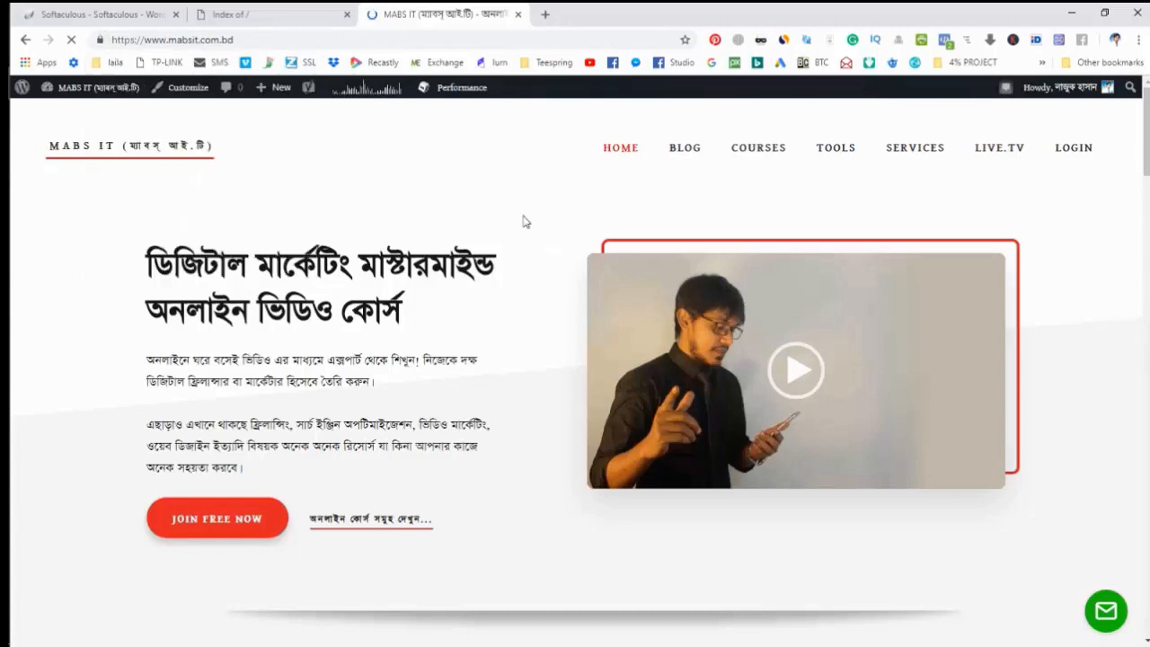
{"action": "scroll", "coordinate": [541, 372], "scroll_direction": "down", "scroll_amount": 2}
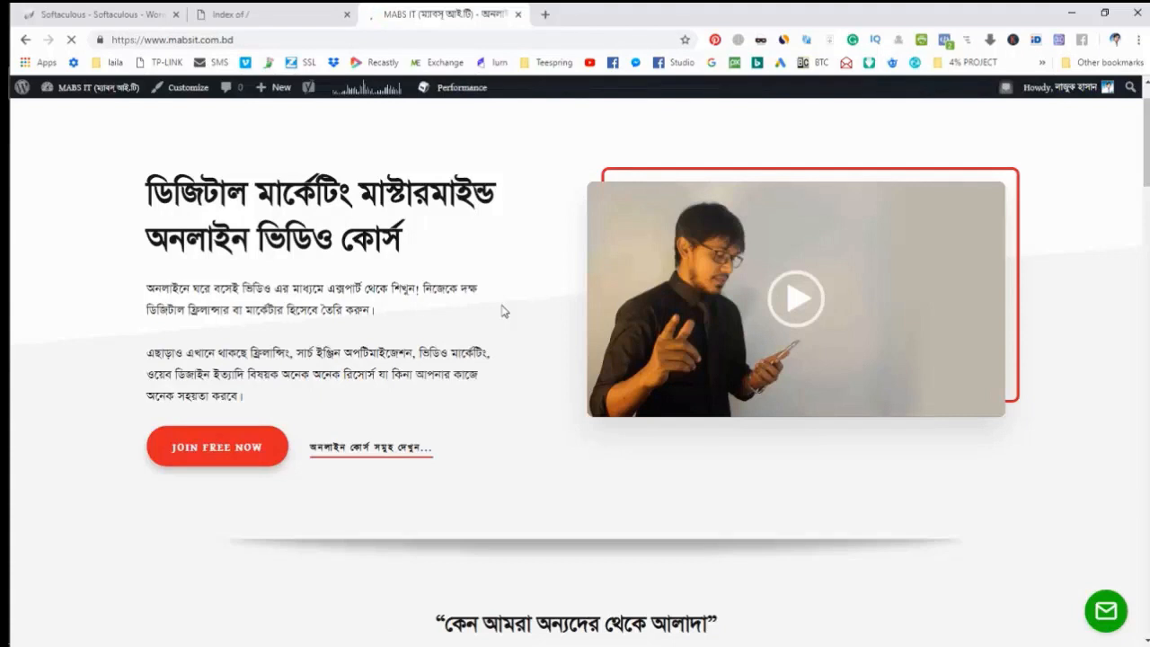
{"action": "left_click", "coordinate": [518, 14]}
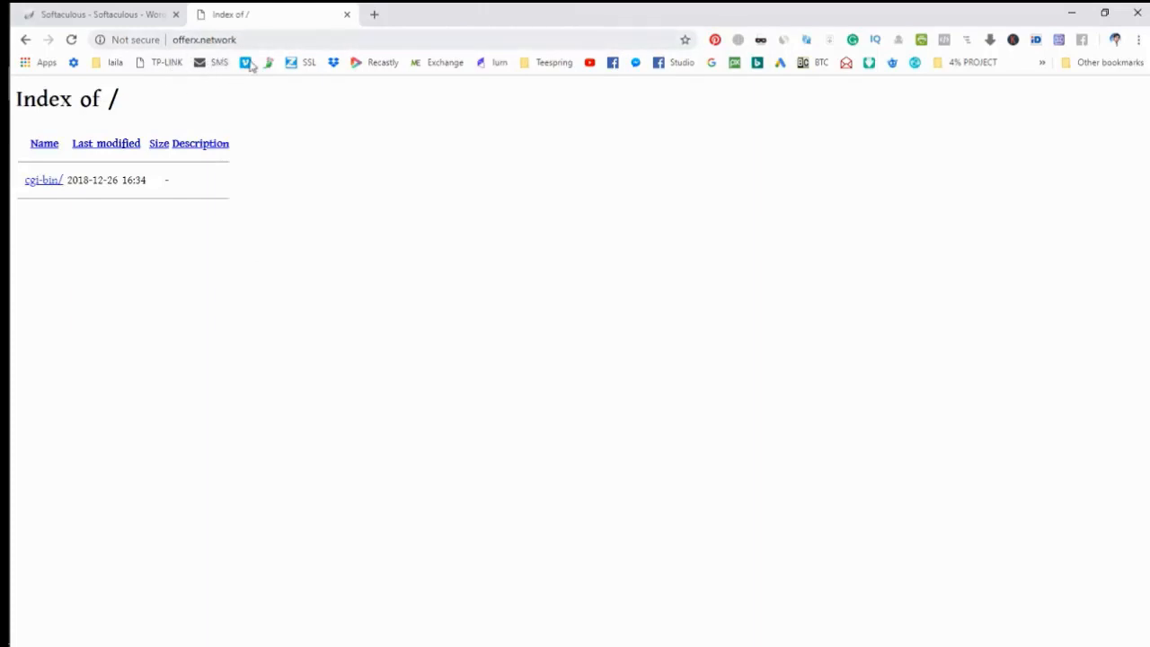
Change the WordPress install form's Choose Domain from lazuk.net to offerx.network.
{"action": "left_click", "coordinate": [103, 13]}
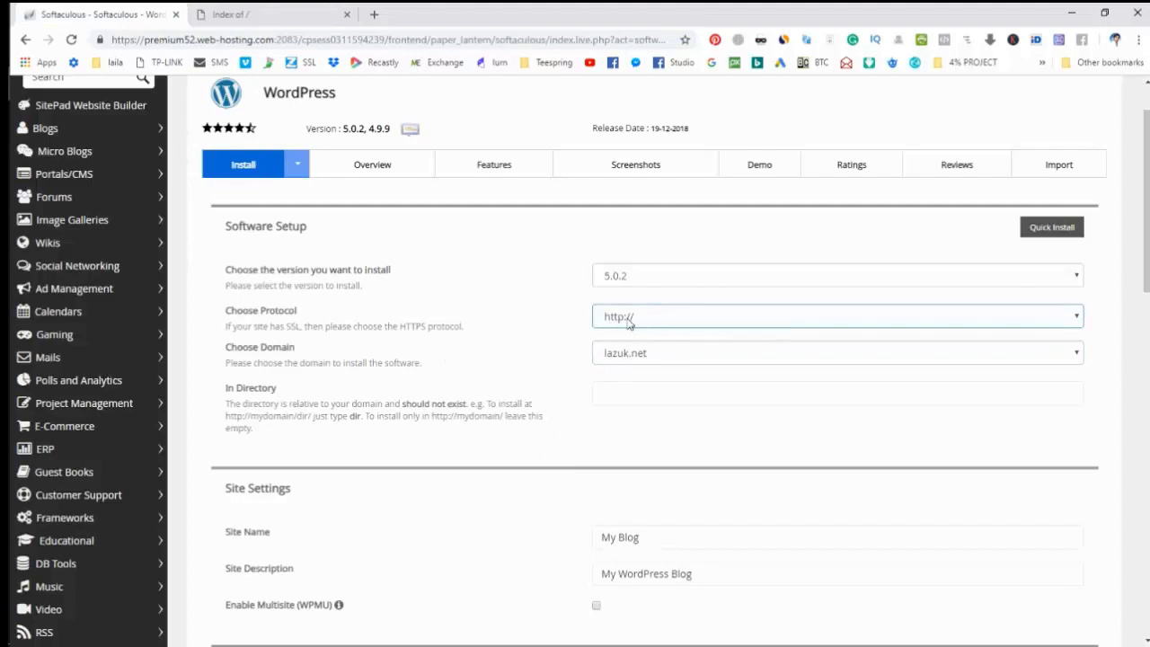
{"action": "scroll", "coordinate": [567, 348], "scroll_direction": "down", "scroll_amount": 1}
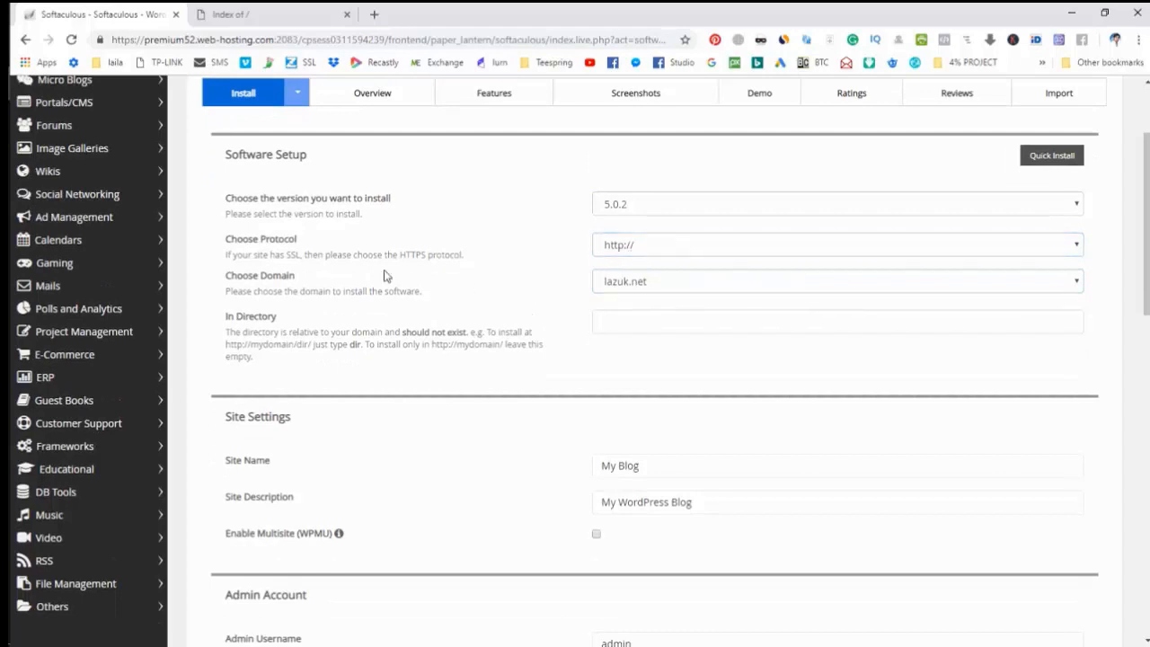
{"action": "left_click", "coordinate": [645, 286]}
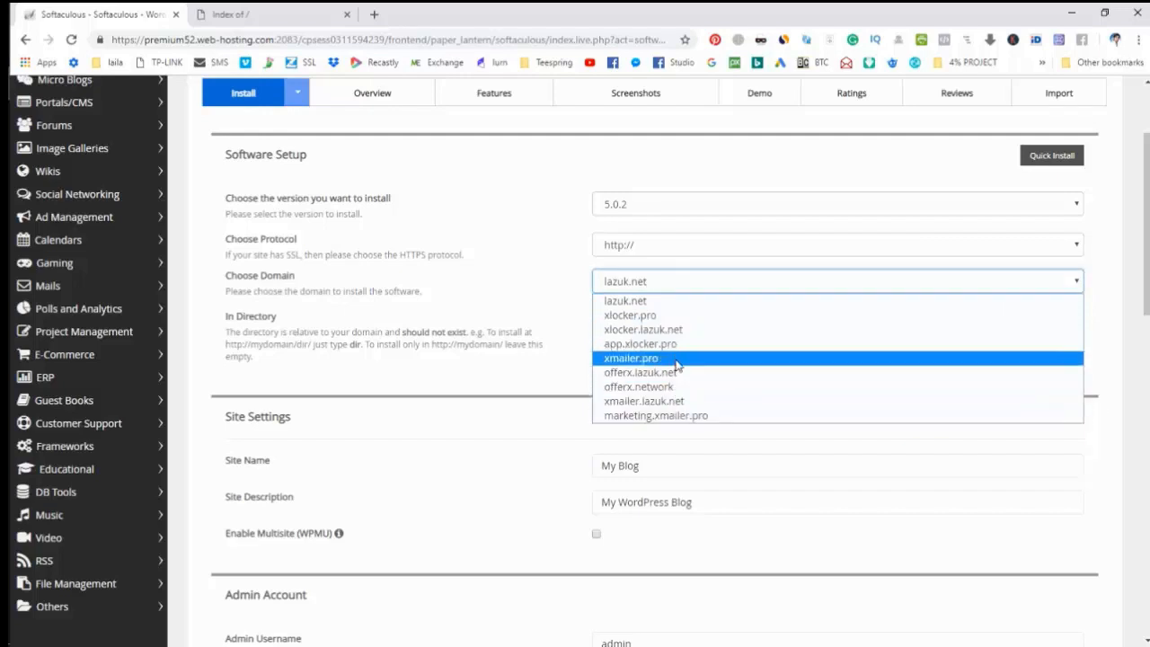
{"action": "left_click", "coordinate": [678, 387]}
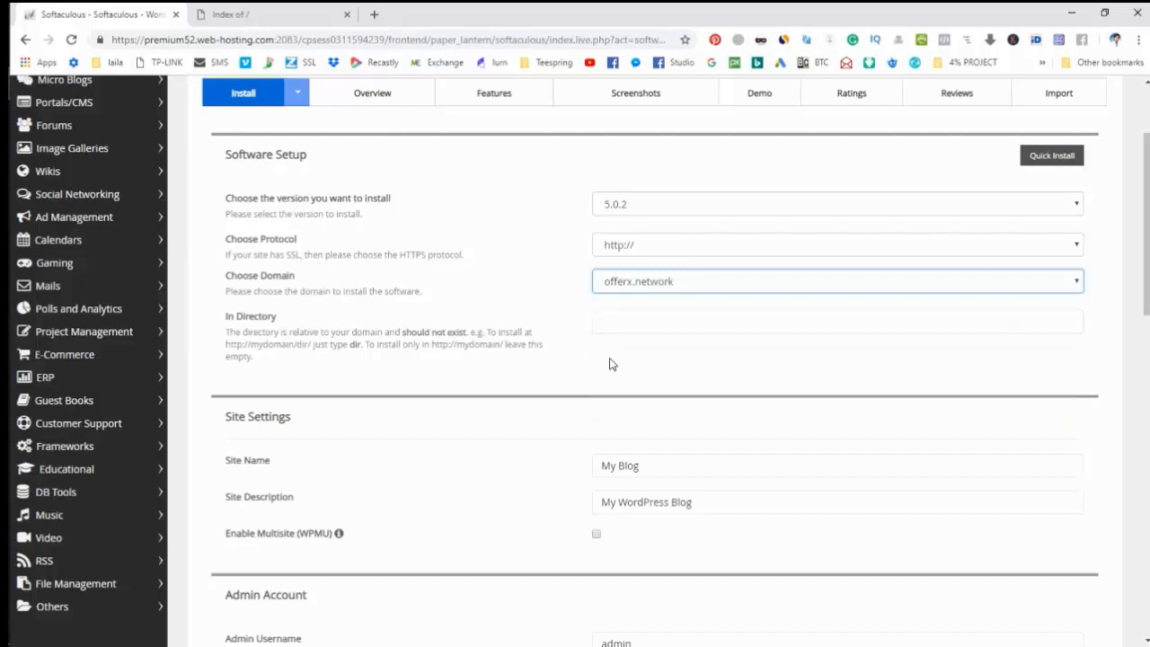
Replace the Site Name 'My Blog' with 'OfferX.Network'.
{"action": "scroll", "coordinate": [610, 384], "scroll_direction": "down", "scroll_amount": 2}
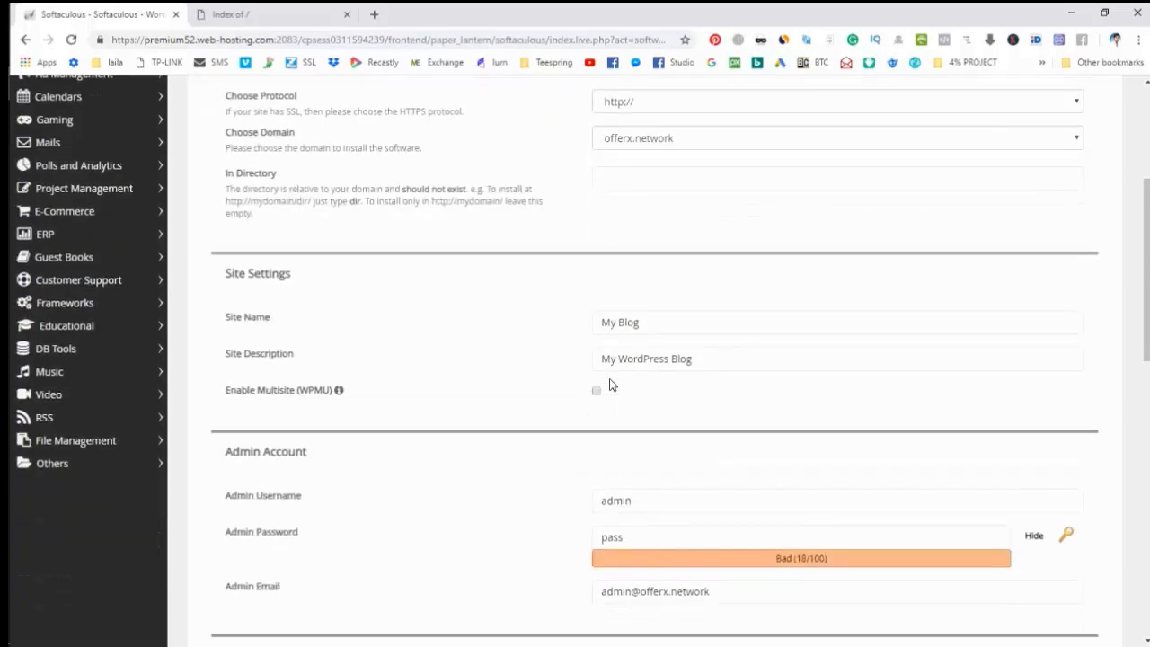
{"action": "left_click_drag", "start_coordinate": [638, 322], "coordinate": [559, 338]}
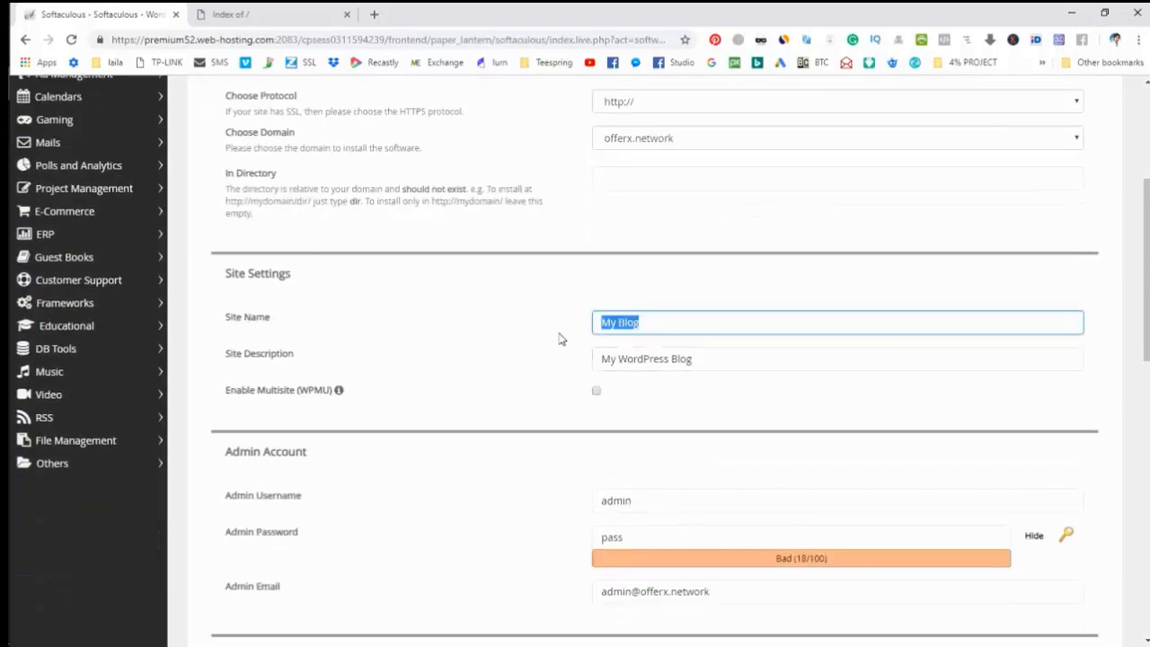
{"action": "type", "text": "Offer"}
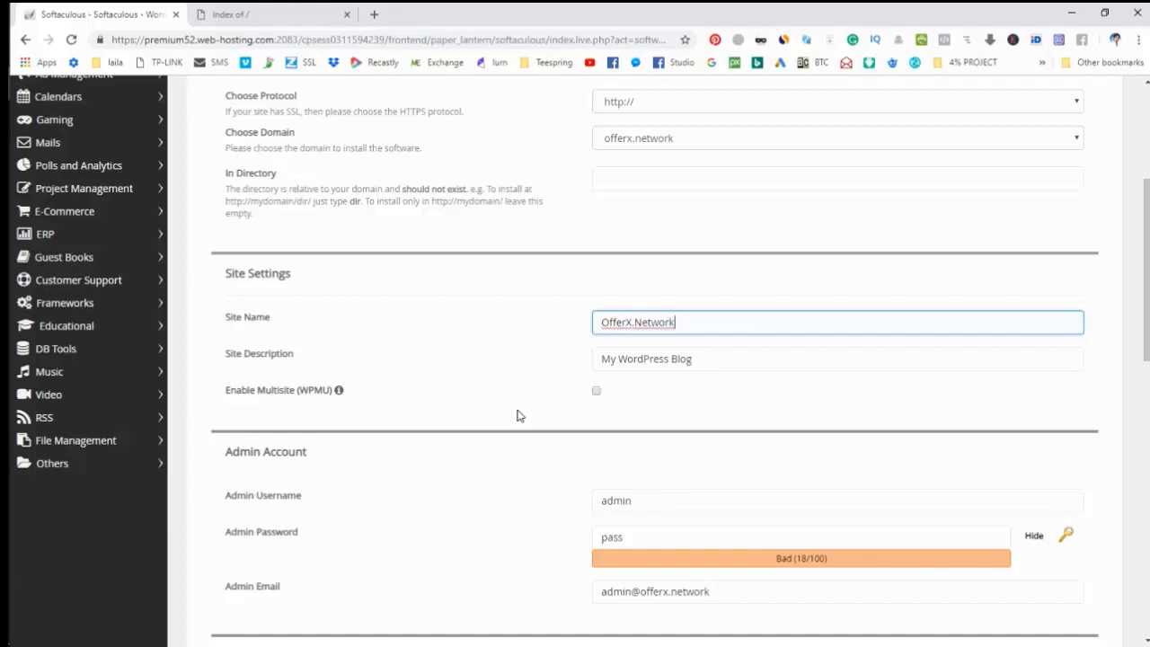
{"action": "type", "text": "X.Network"}
Go through the admin username, password and e-mail fields below the site name.
{"action": "scroll", "coordinate": [517, 416], "scroll_direction": "down", "scroll_amount": 2}
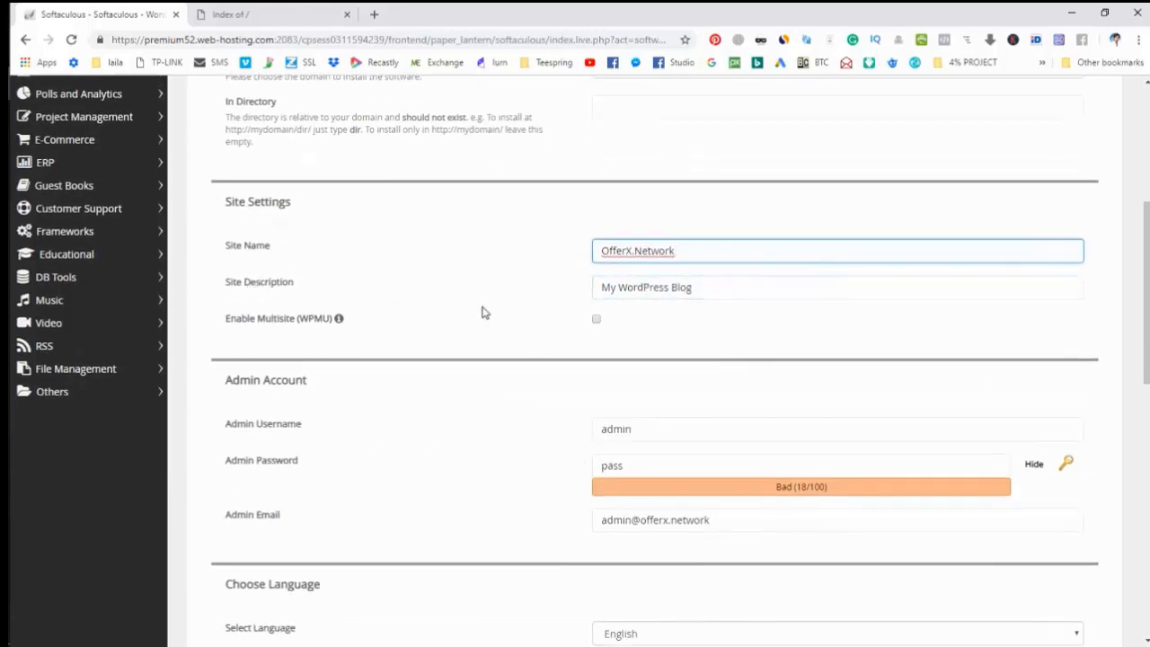
{"action": "scroll", "coordinate": [482, 313], "scroll_direction": "down", "scroll_amount": 1}
{"action": "scroll", "coordinate": [449, 315], "scroll_direction": "down", "scroll_amount": 1}
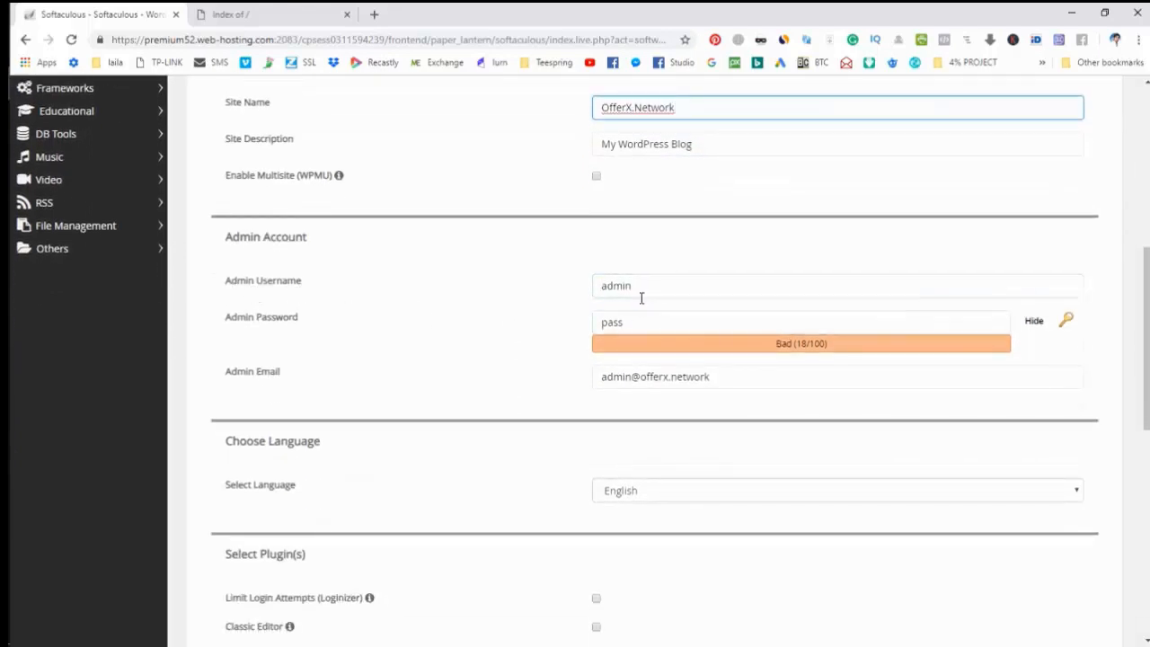
{"action": "left_click_drag", "start_coordinate": [638, 287], "coordinate": [558, 293]}
{"action": "left_click", "coordinate": [559, 293]}
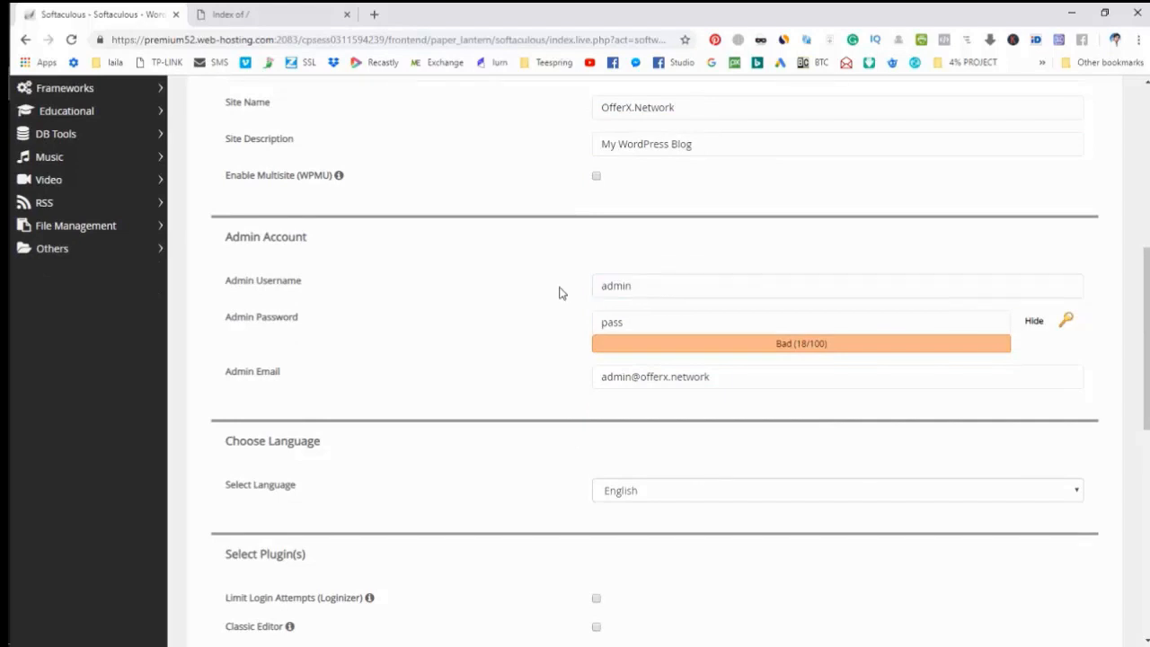
{"action": "left_click", "coordinate": [649, 324]}
{"action": "left_click", "coordinate": [635, 377]}
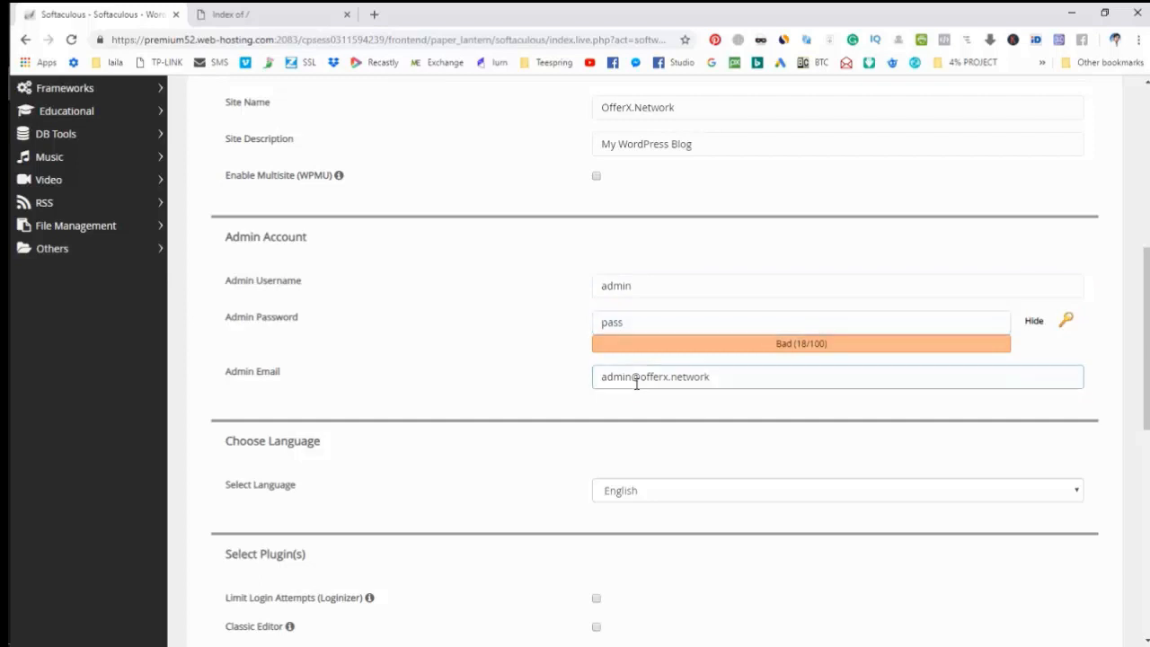
{"action": "left_click", "coordinate": [290, 370]}
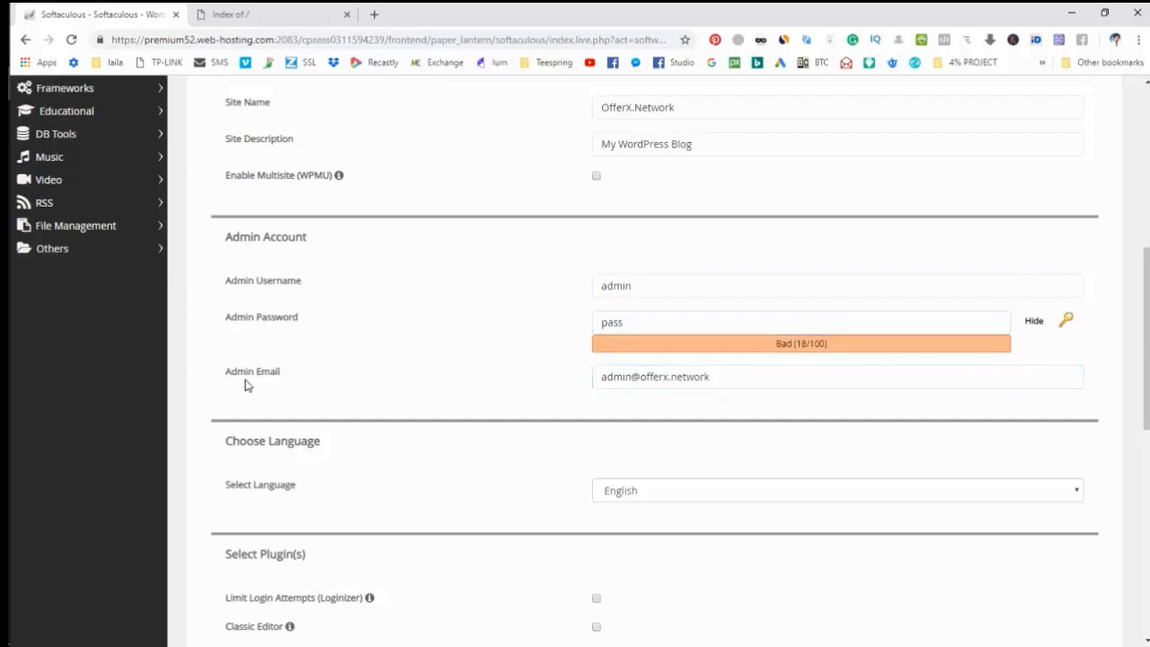
Change the admin e-mail to a mailbox on offerx.network and scroll to the theme section.
{"action": "left_click", "coordinate": [634, 376]}
{"action": "left_click_drag", "start_coordinate": [632, 376], "coordinate": [592, 377]}
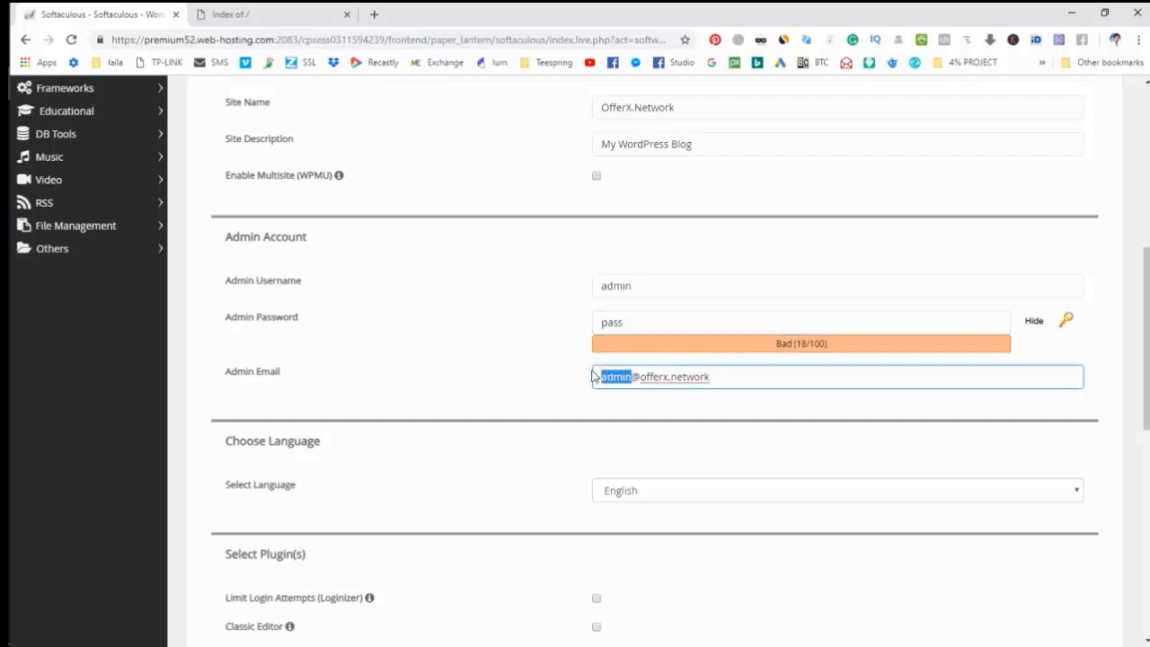
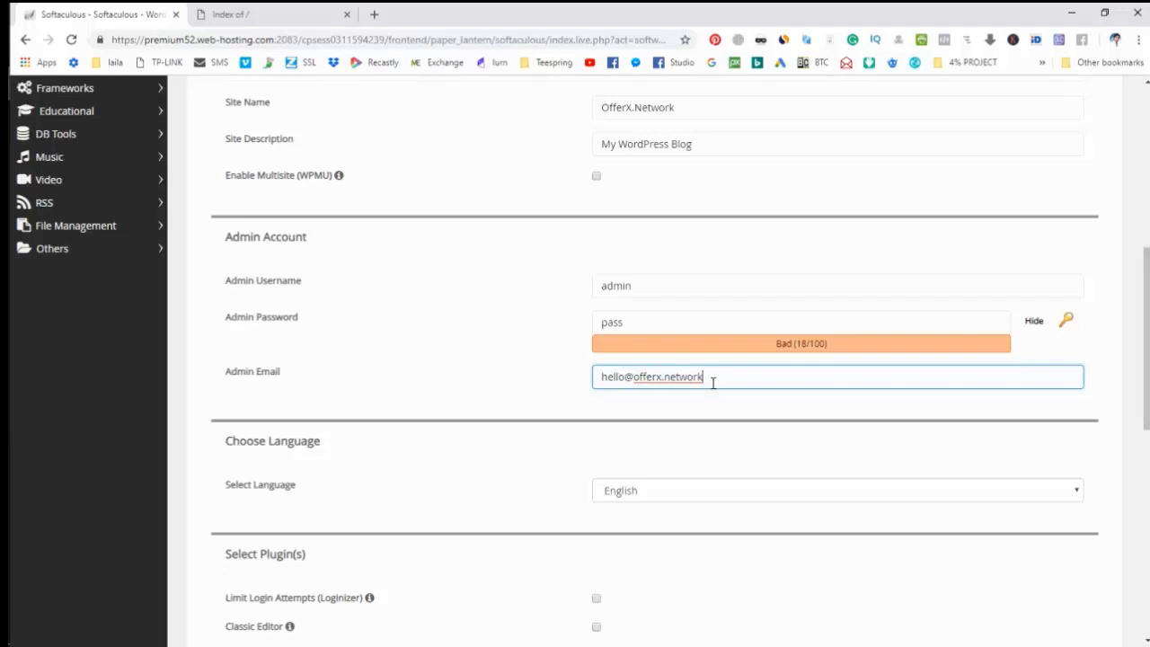
{"action": "left_click_drag", "start_coordinate": [713, 382], "coordinate": [553, 367]}
{"action": "left_click", "coordinate": [554, 366]}
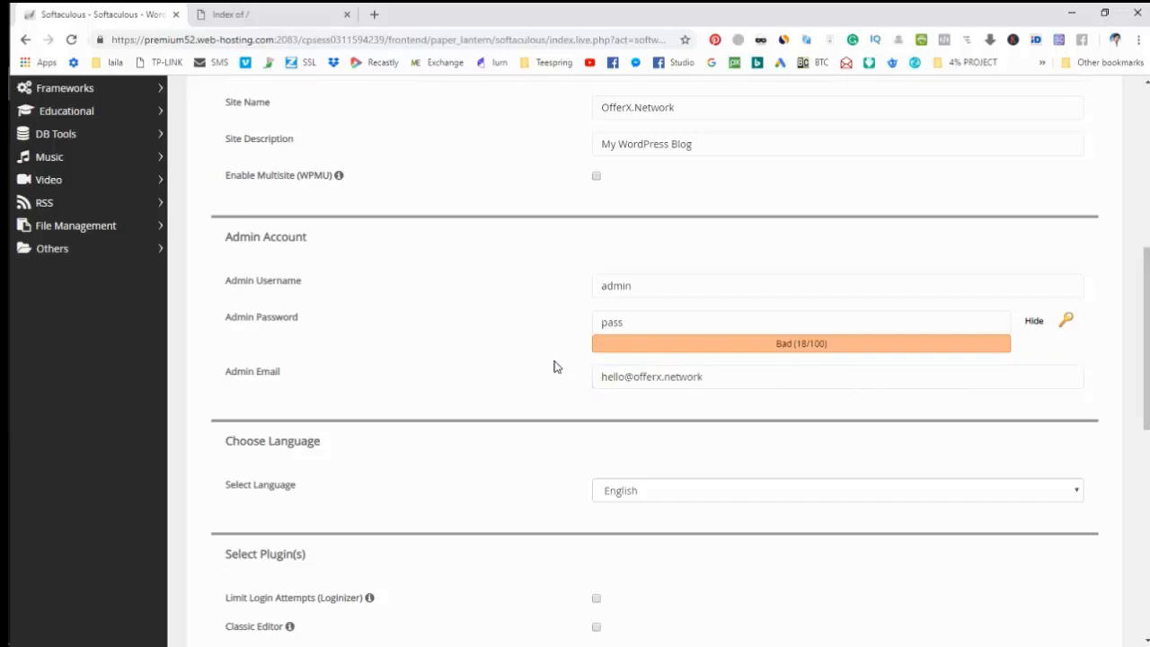
{"action": "left_click", "coordinate": [592, 386]}
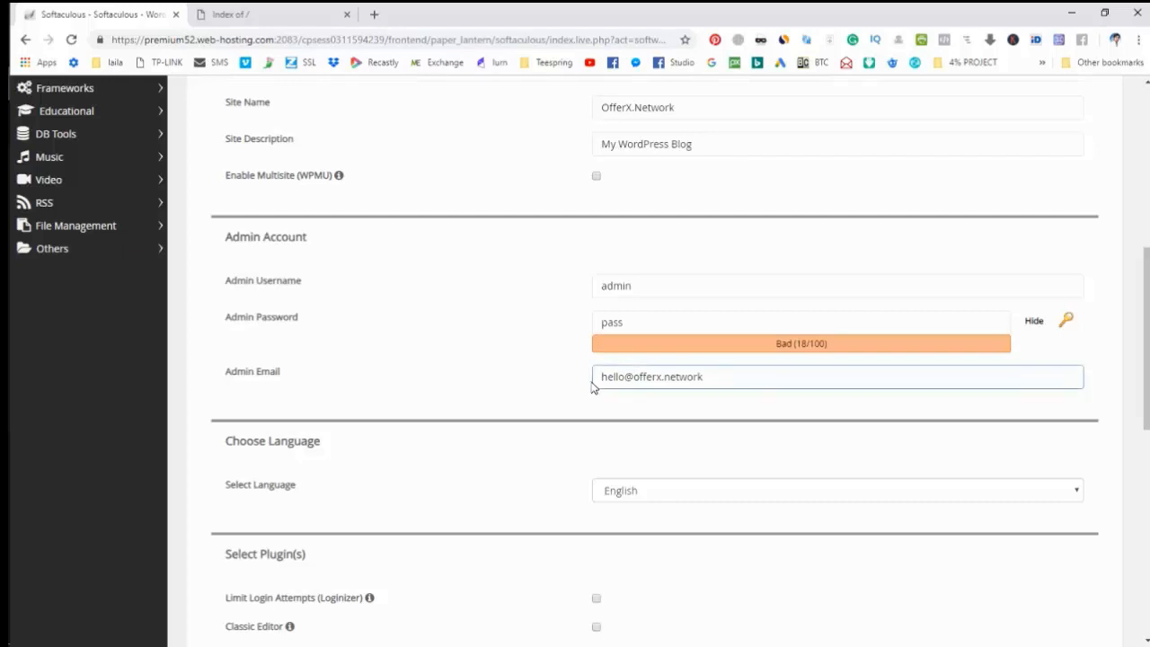
{"action": "left_click_drag", "start_coordinate": [721, 380], "coordinate": [557, 370]}
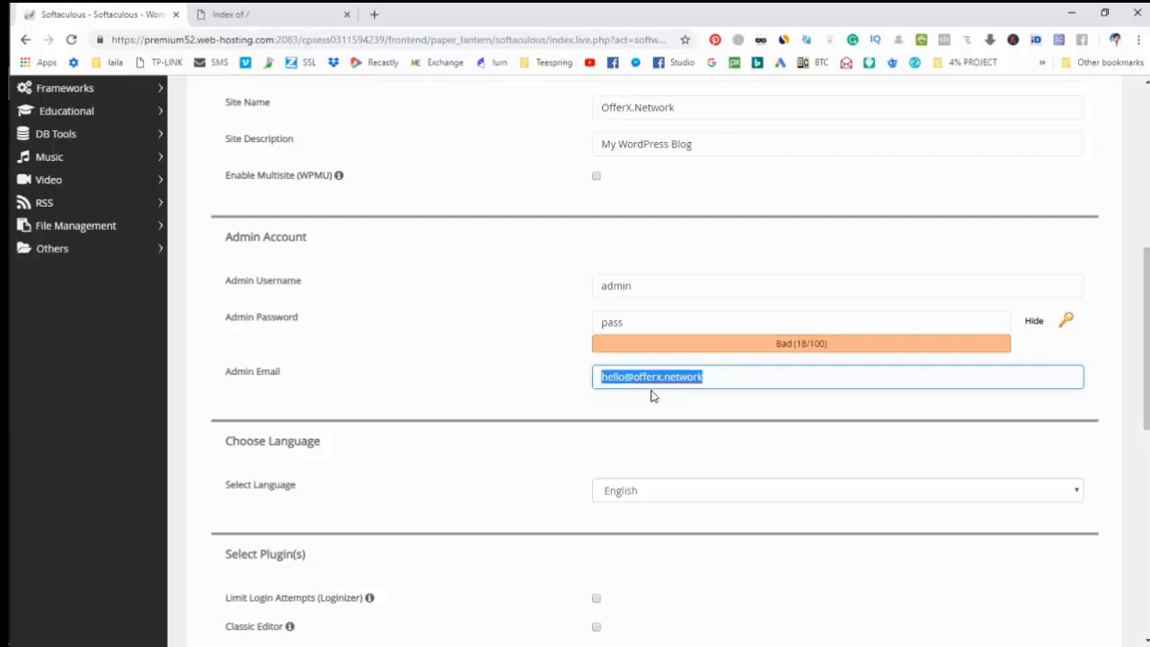
{"action": "left_click", "coordinate": [507, 402]}
{"action": "scroll", "coordinate": [507, 401], "scroll_direction": "down", "scroll_amount": 7}
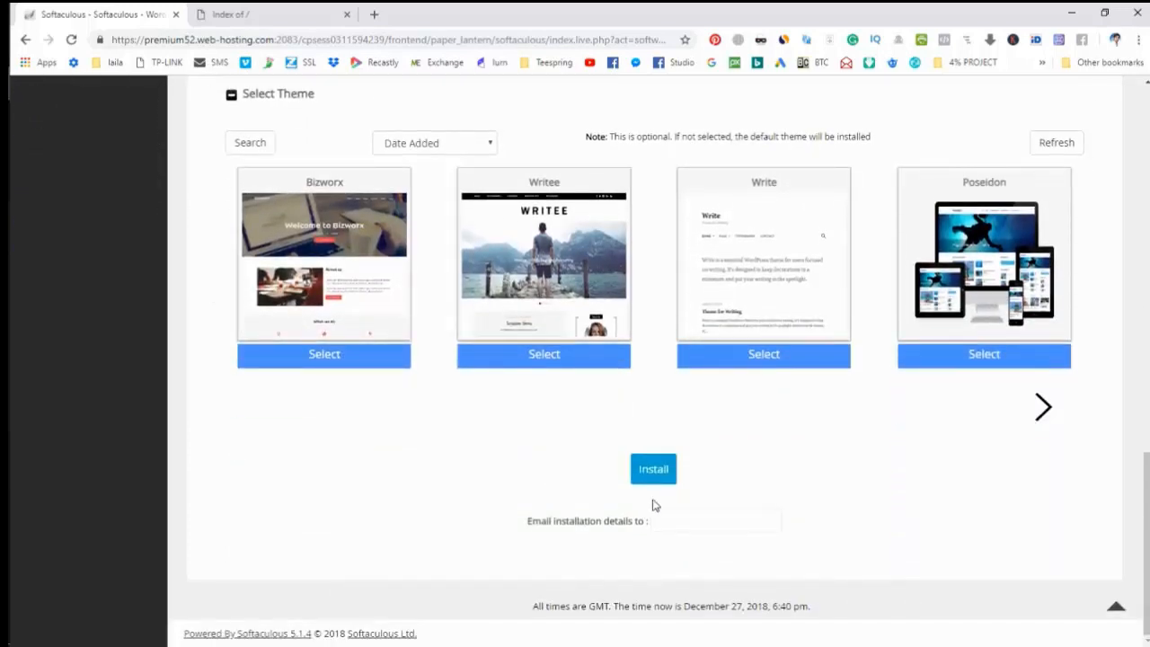
Run the WordPress install on offerx.network, then check the site's tab, still listing only cgi-bin.
{"action": "left_click", "coordinate": [653, 469]}
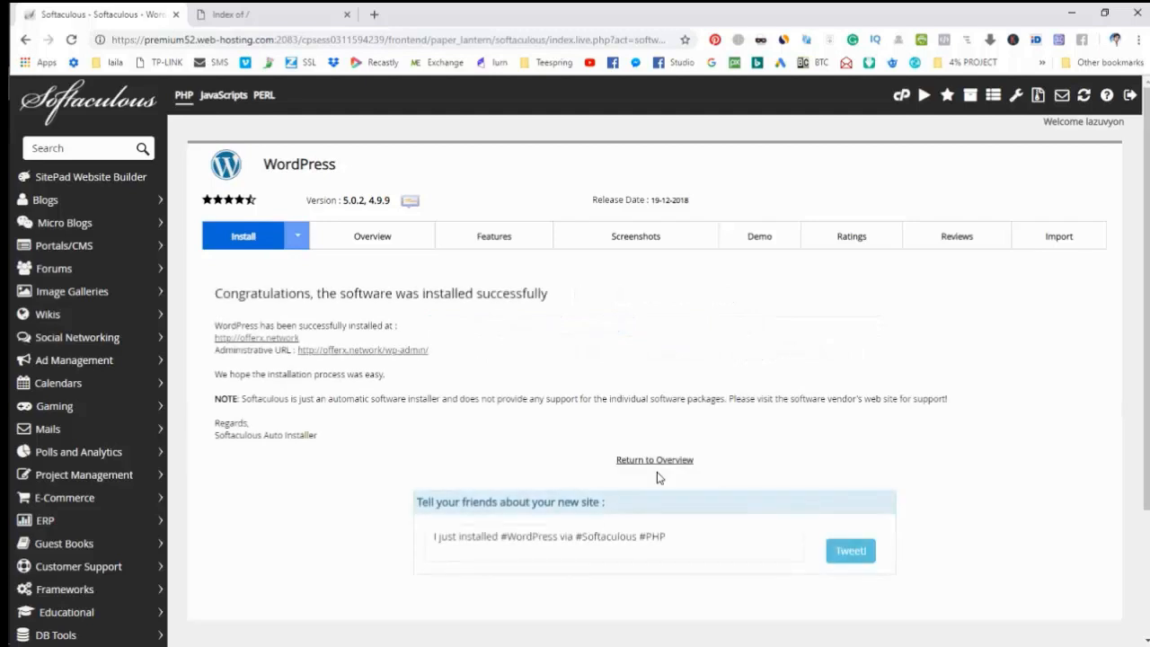
{"action": "left_click", "coordinate": [279, 14]}
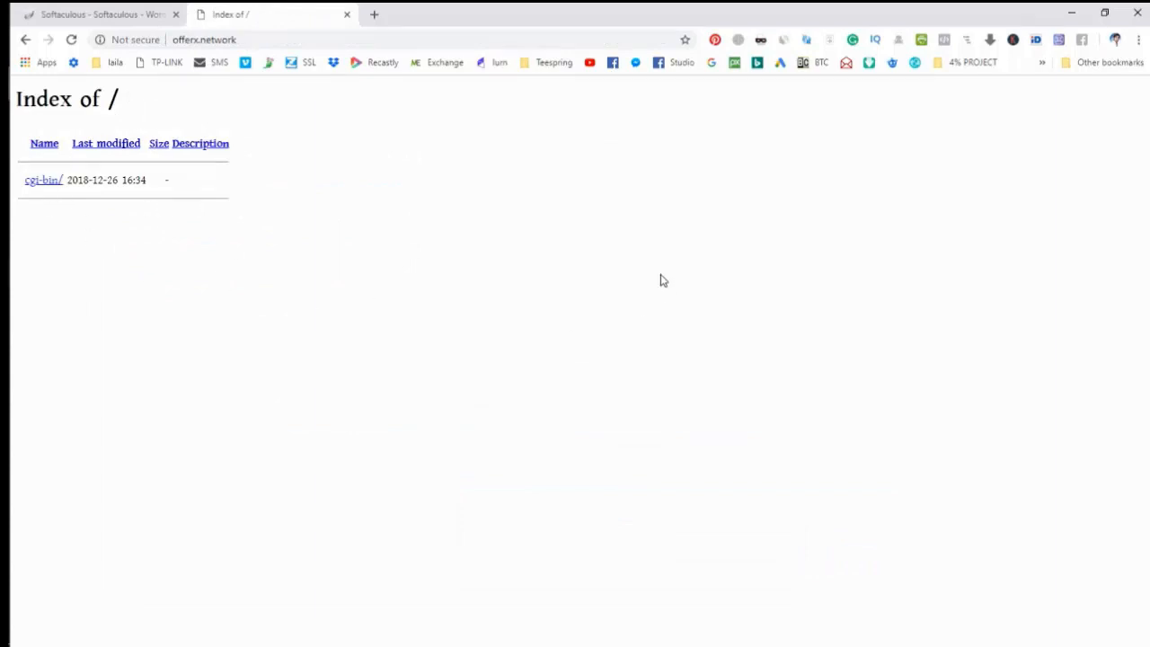
Reload the offerx.network tab so it shows the newly installed WordPress blog.
{"action": "left_click", "coordinate": [117, 12]}
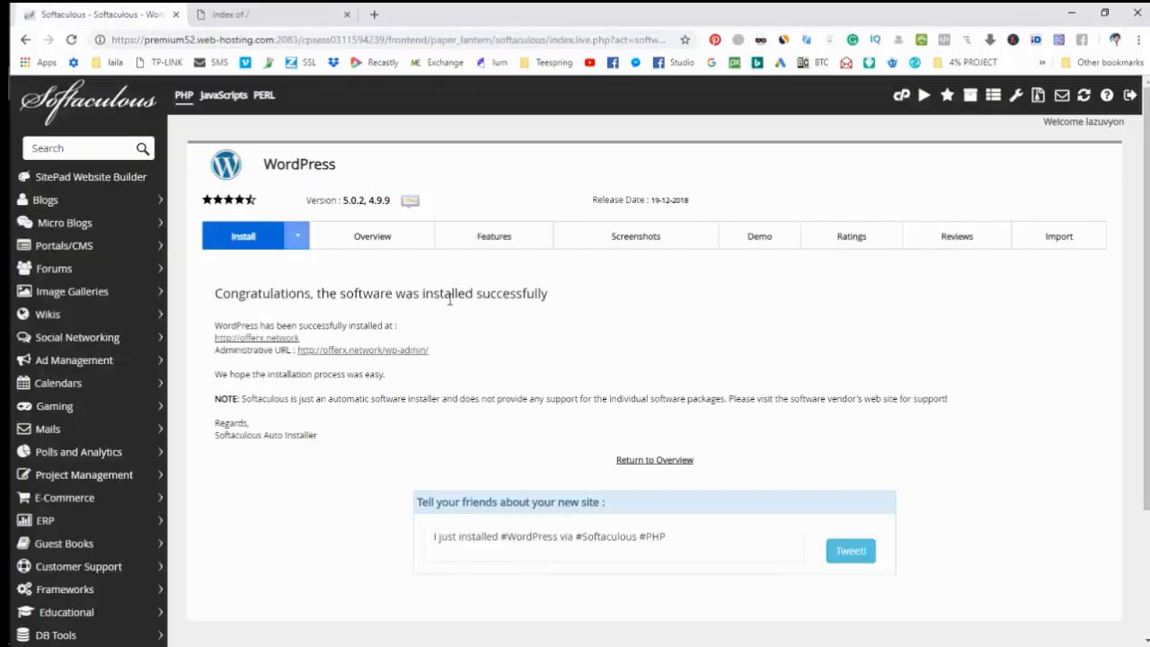
{"action": "left_click", "coordinate": [280, 11]}
{"action": "right_click", "coordinate": [746, 258]}
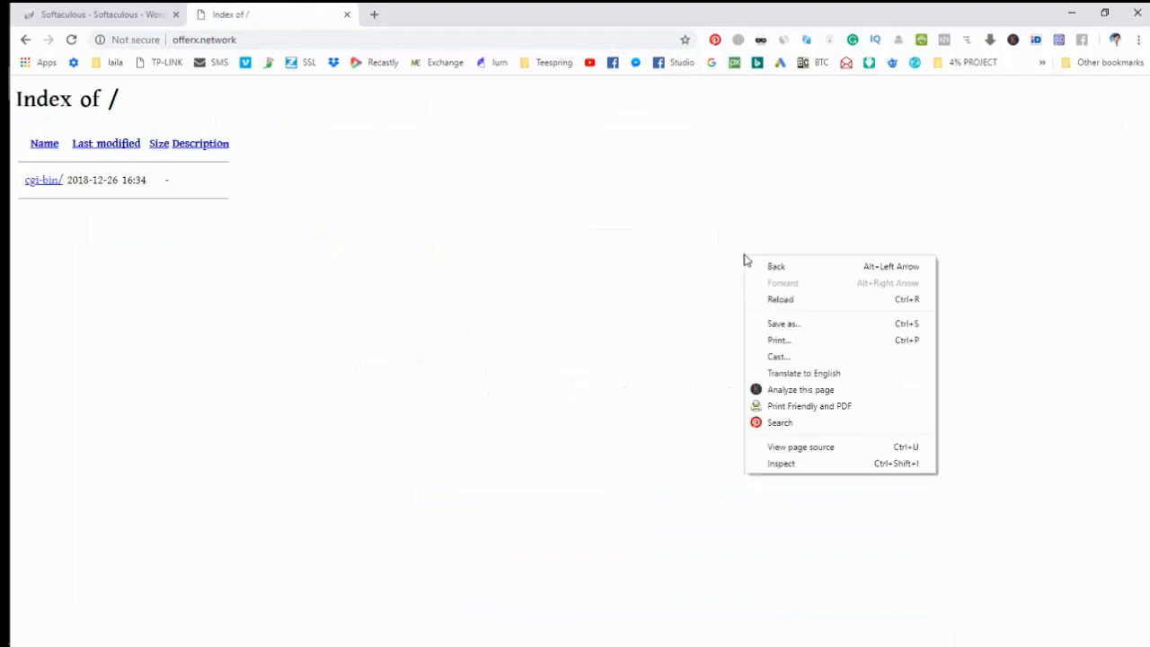
{"action": "left_click", "coordinate": [771, 304]}
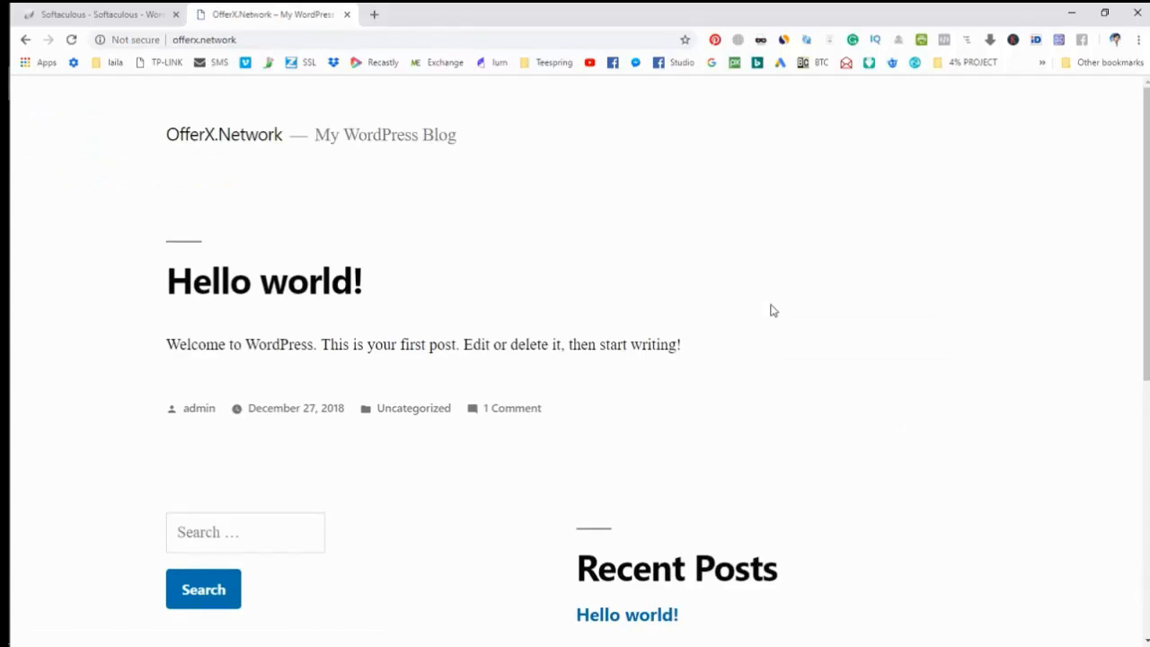
Scroll through the new blog's Hello world! post and clear the accidental text selection.
{"action": "scroll", "coordinate": [770, 310], "scroll_direction": "down", "scroll_amount": 5}
{"action": "scroll", "coordinate": [773, 315], "scroll_direction": "up", "scroll_amount": 5}
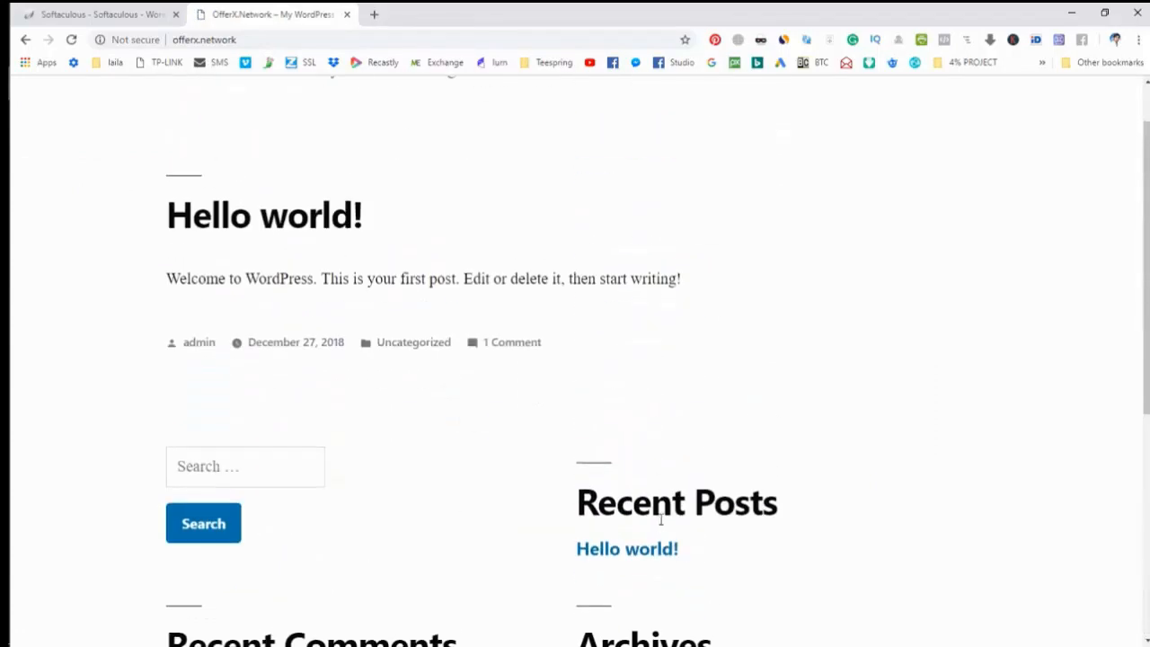
{"action": "left_click_drag", "start_coordinate": [761, 505], "coordinate": [597, 505]}
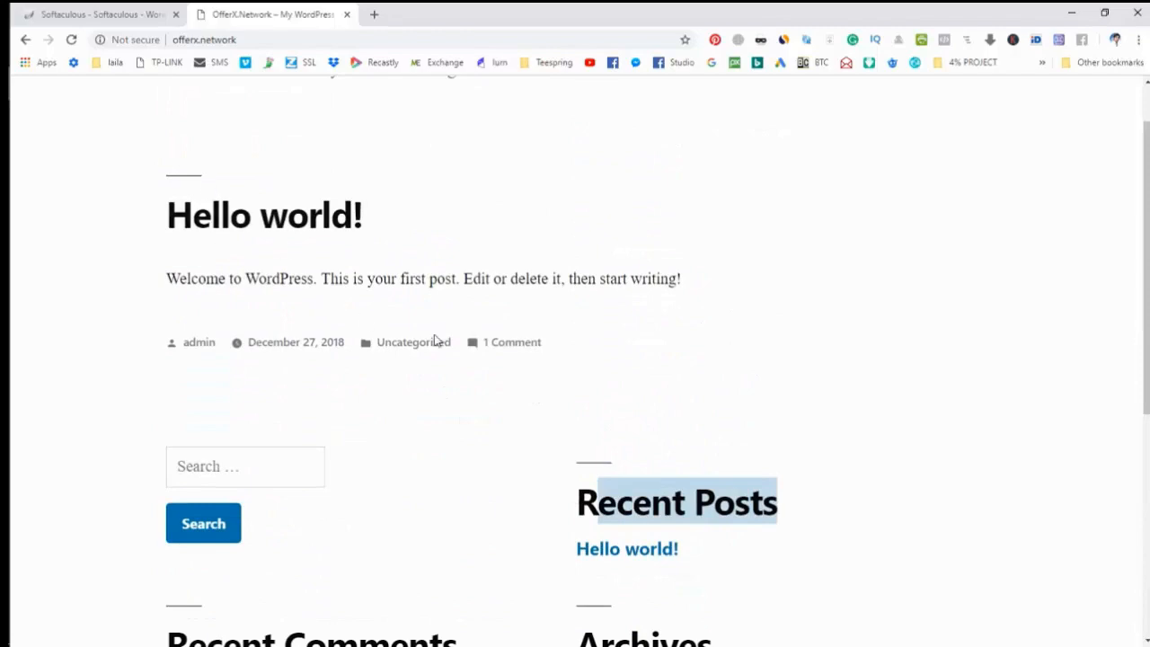
{"action": "scroll", "coordinate": [667, 418], "scroll_direction": "down", "scroll_amount": 2}
{"action": "scroll", "coordinate": [665, 419], "scroll_direction": "down", "scroll_amount": 3}
{"action": "scroll", "coordinate": [665, 418], "scroll_direction": "up", "scroll_amount": 6}
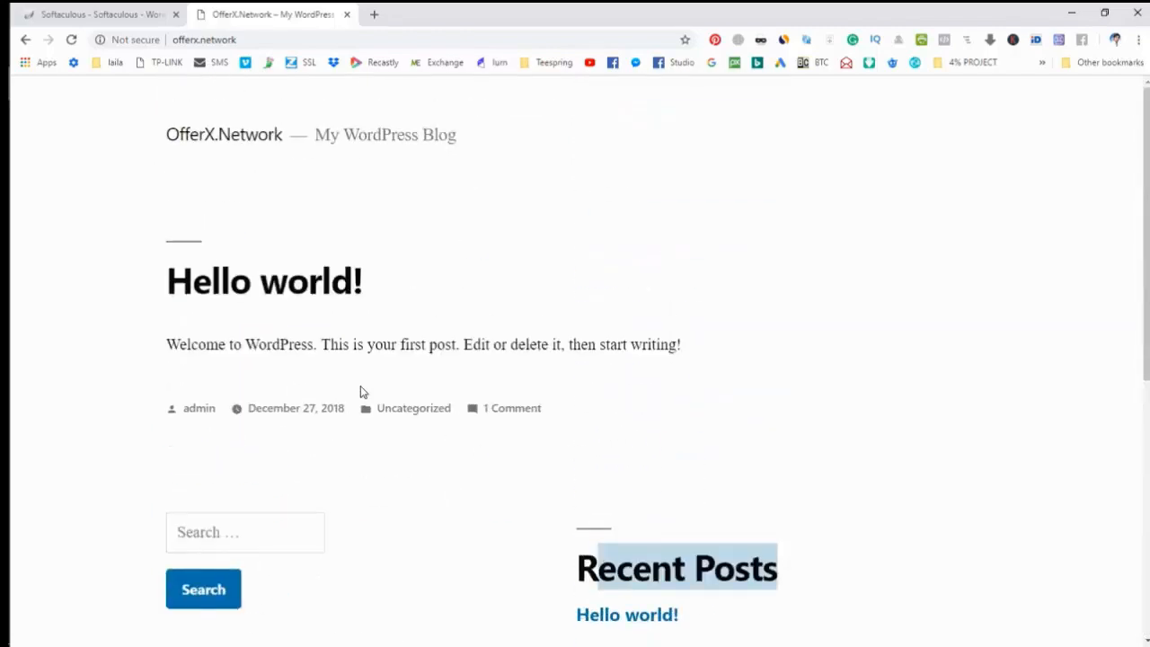
{"action": "left_click", "coordinate": [532, 234]}
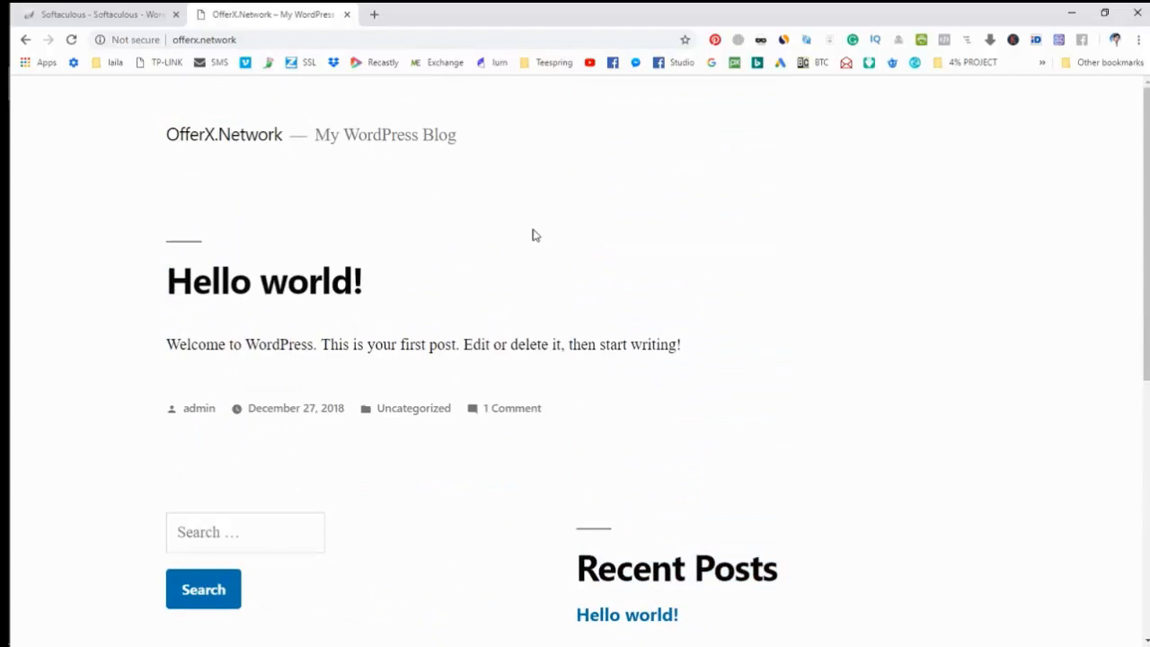
{"action": "left_click", "coordinate": [324, 38]}
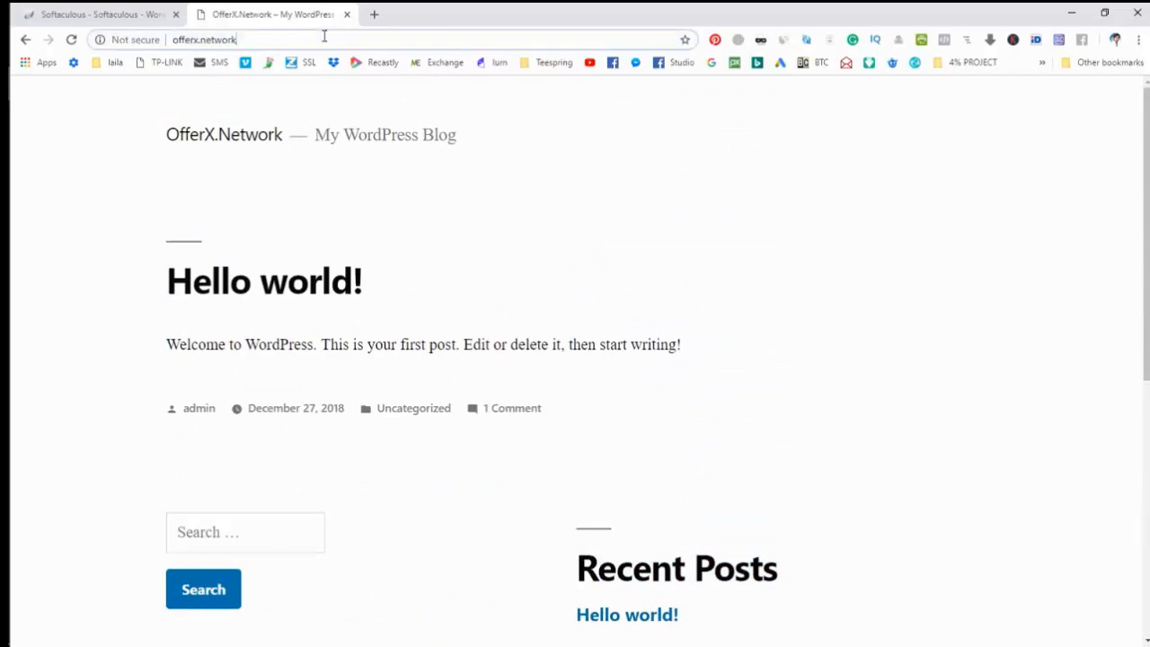
Go to offerx.network/wp-admin to reach the WordPress login form.
{"action": "left_click", "coordinate": [329, 37]}
{"action": "type", "text": "/w"}
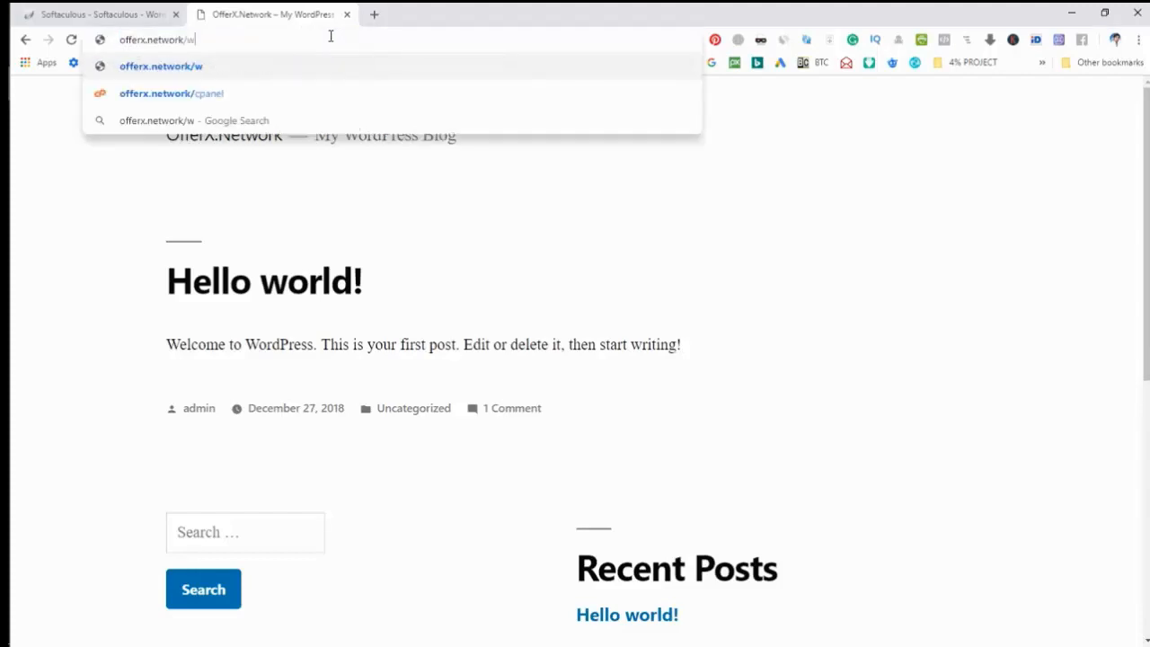
{"action": "type", "text": "p-admin"}
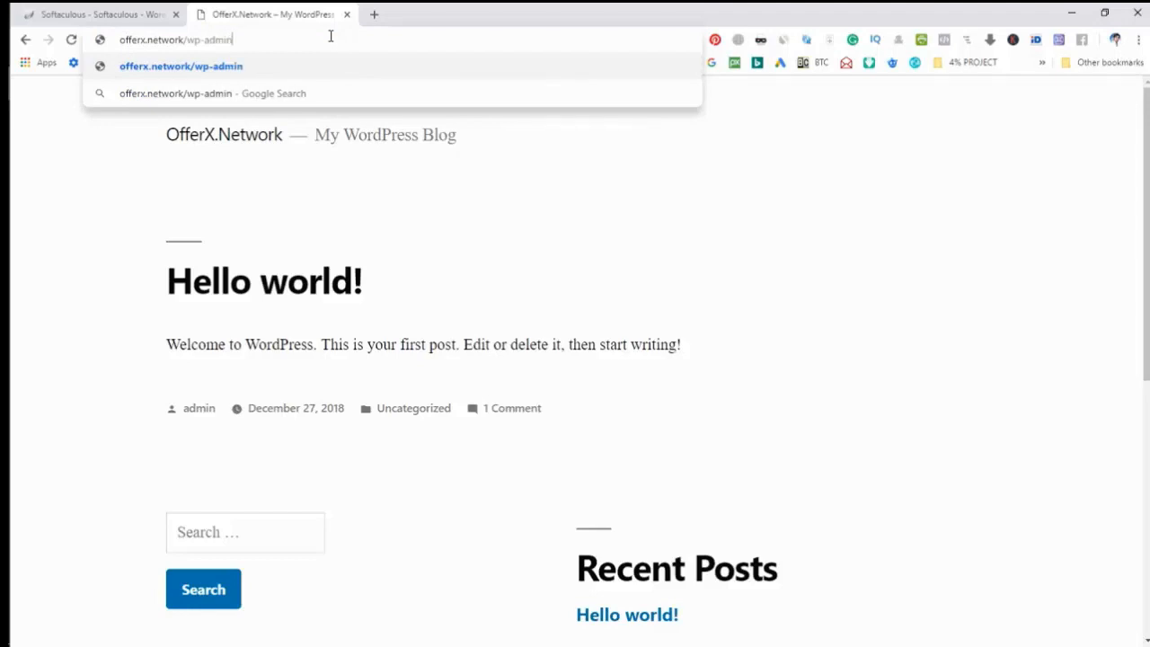
{"action": "key", "text": "Return"}
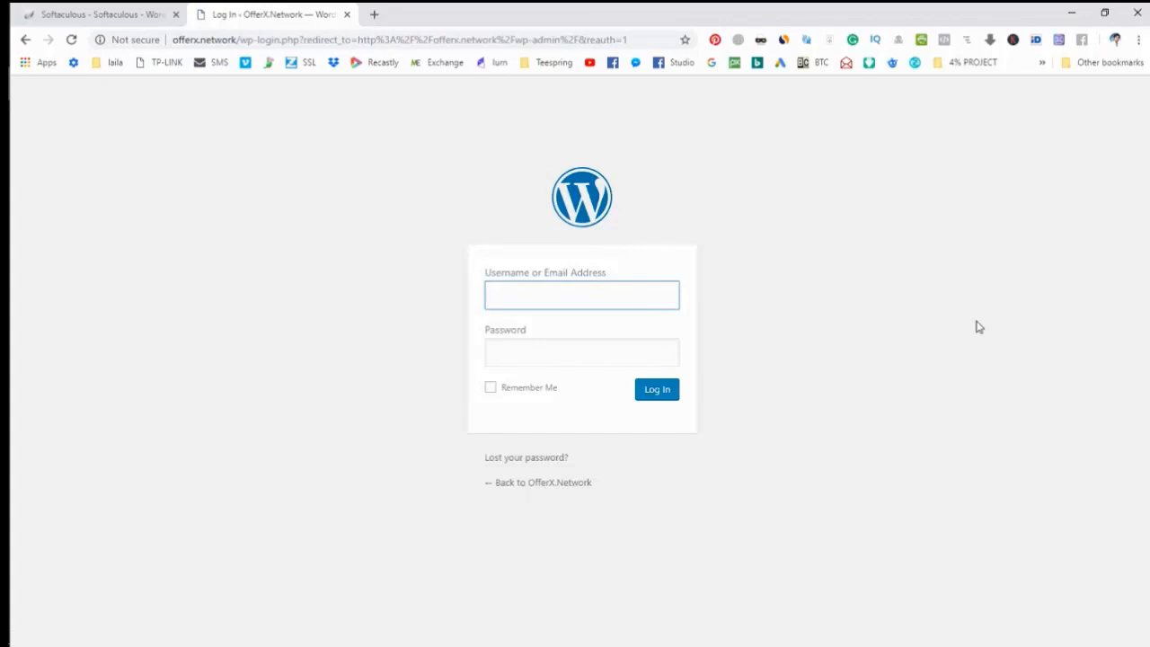
Log in as admin, checking the install page for the admin password.
{"action": "type", "text": "admin"}
{"action": "key", "text": "Tab"}
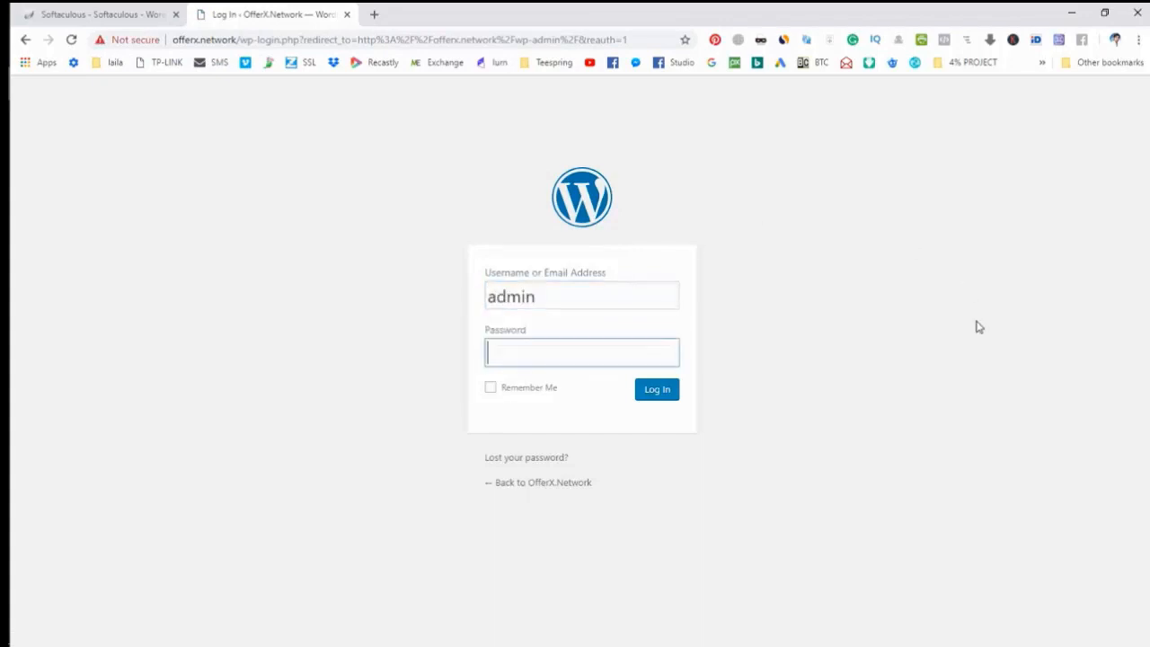
{"action": "left_click", "coordinate": [117, 12]}
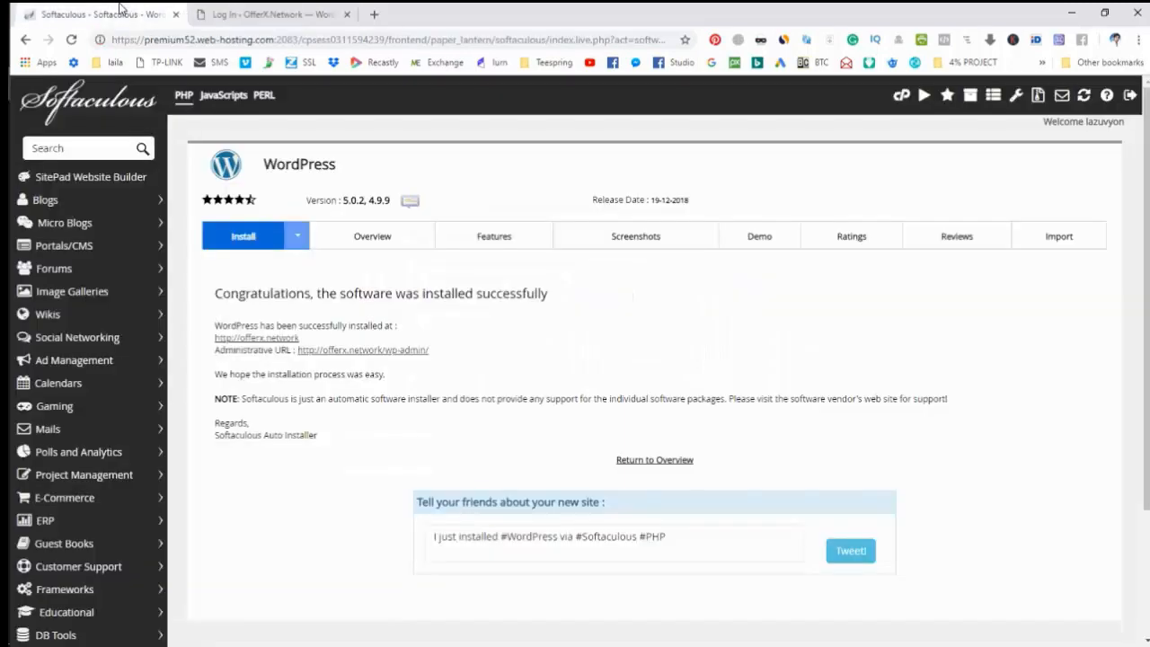
{"action": "scroll", "coordinate": [333, 323], "scroll_direction": "down", "scroll_amount": 1}
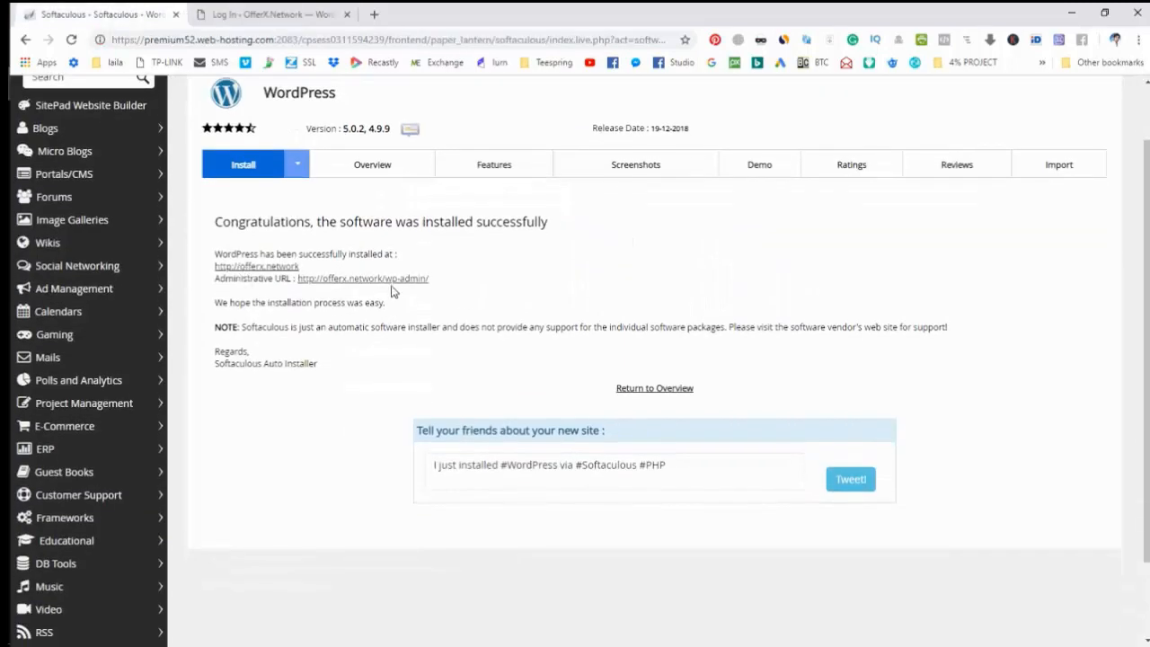
{"action": "left_click", "coordinate": [272, 14]}
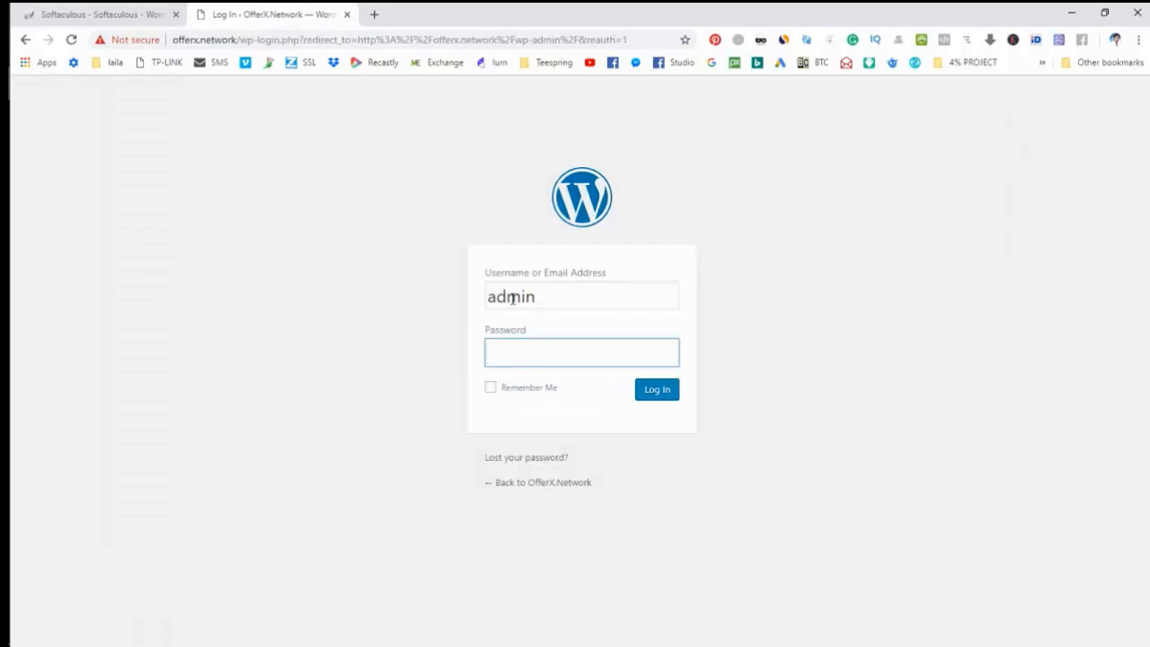
{"action": "type", "text": "•••"}
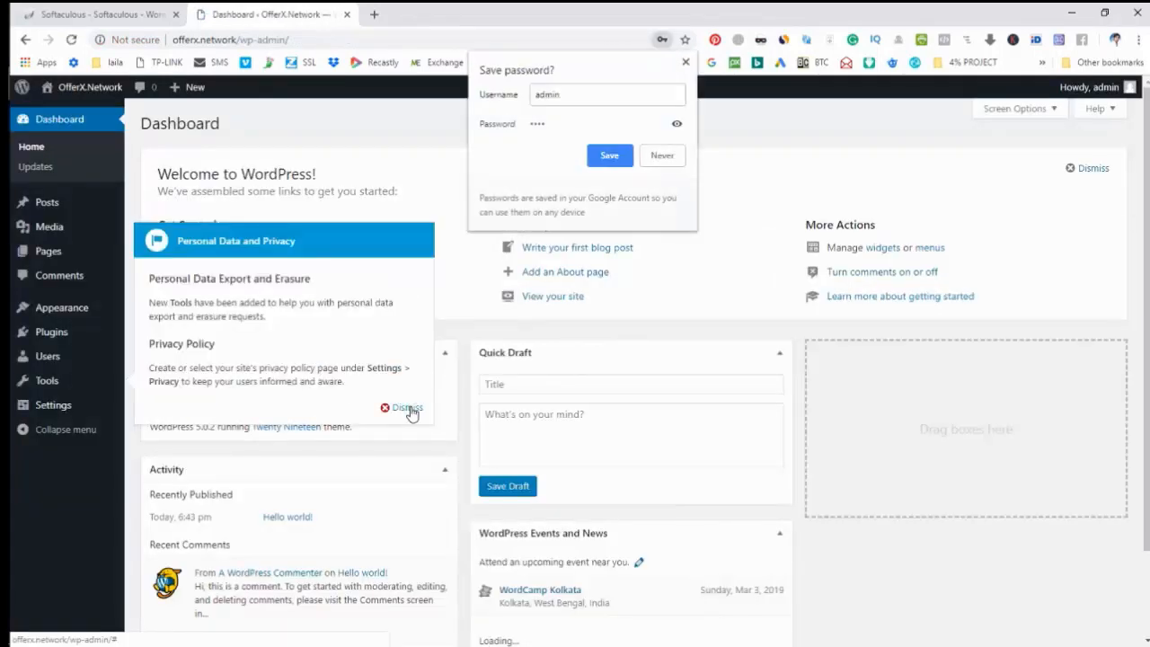
Dismiss the Personal Data and Privacy notice and open Visit Site in a new tab.
{"action": "left_click", "coordinate": [407, 408]}
{"action": "scroll", "coordinate": [918, 493], "scroll_direction": "down", "scroll_amount": 2}
{"action": "scroll", "coordinate": [918, 493], "scroll_direction": "up", "scroll_amount": 2}
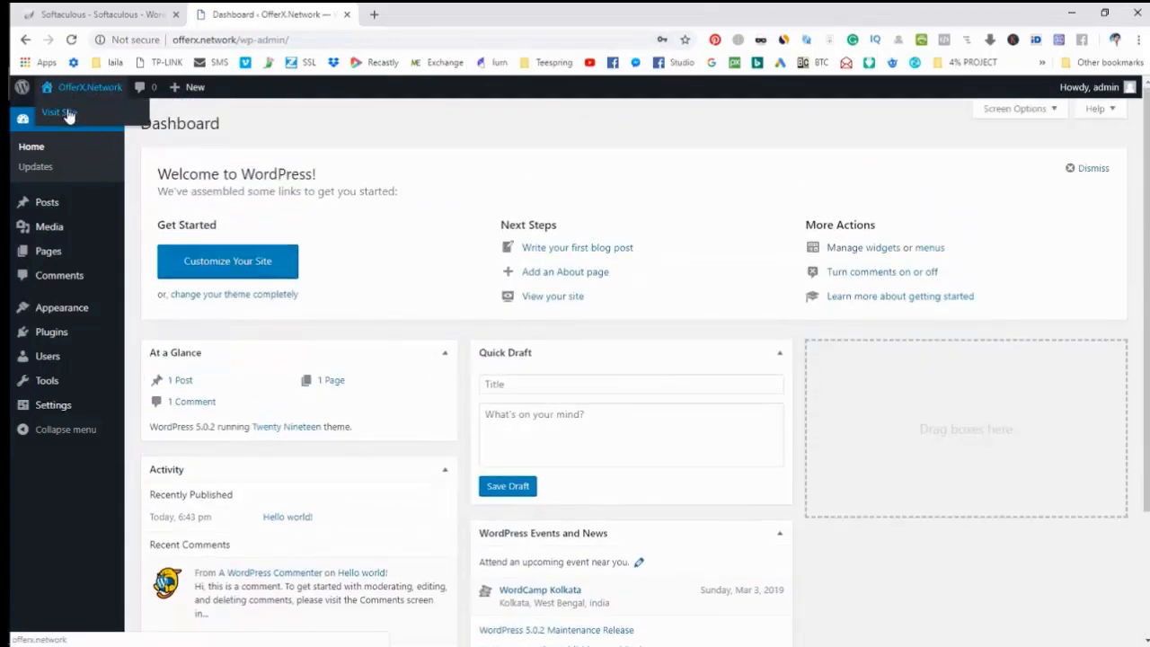
{"action": "right_click", "coordinate": [68, 114]}
{"action": "left_click", "coordinate": [76, 120]}
View the live OfferX.Network site, then return to the WordPress Dashboard tab.
{"action": "left_click", "coordinate": [436, 11]}
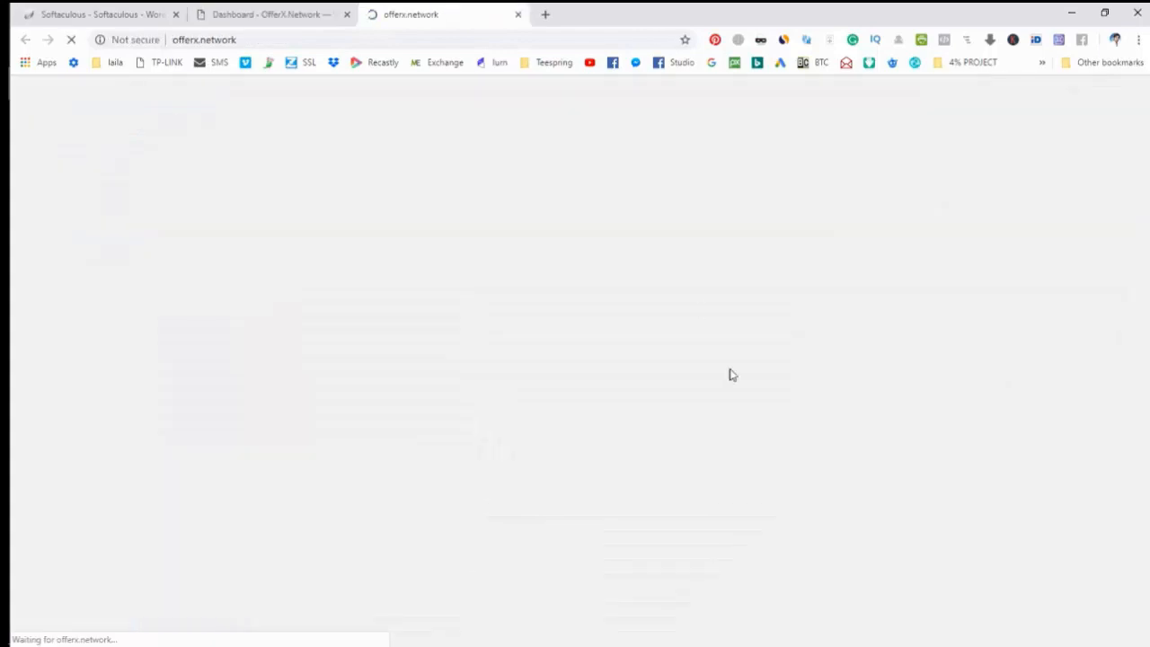
{"action": "scroll", "coordinate": [808, 465], "scroll_direction": "down", "scroll_amount": 6}
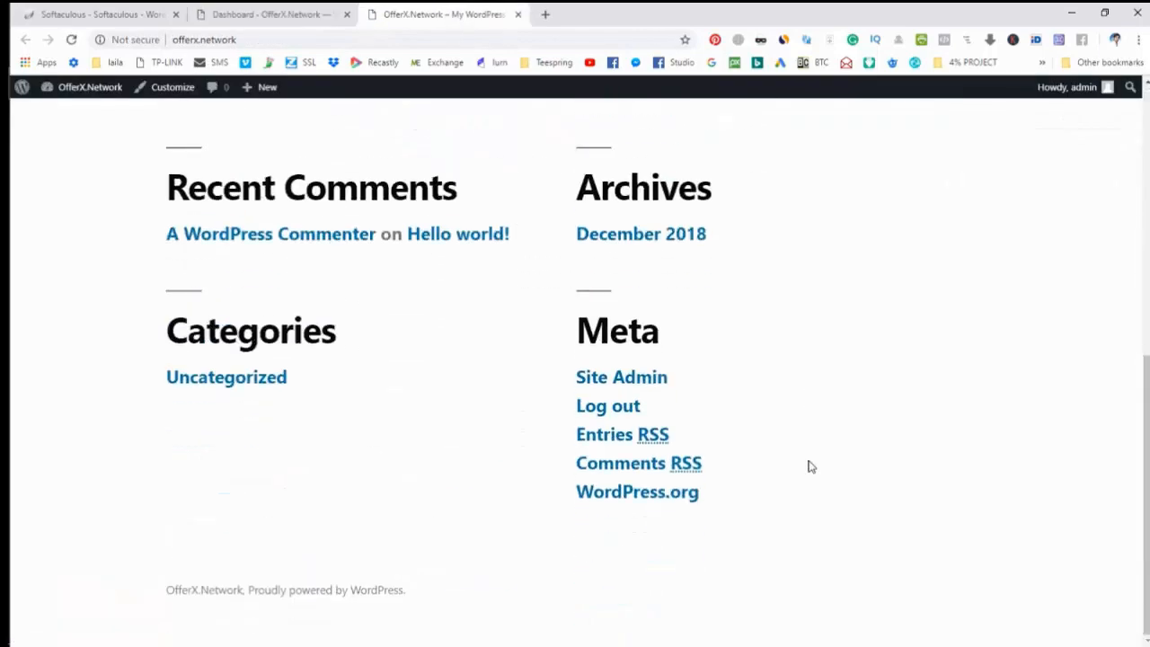
{"action": "scroll", "coordinate": [808, 464], "scroll_direction": "up", "scroll_amount": 6}
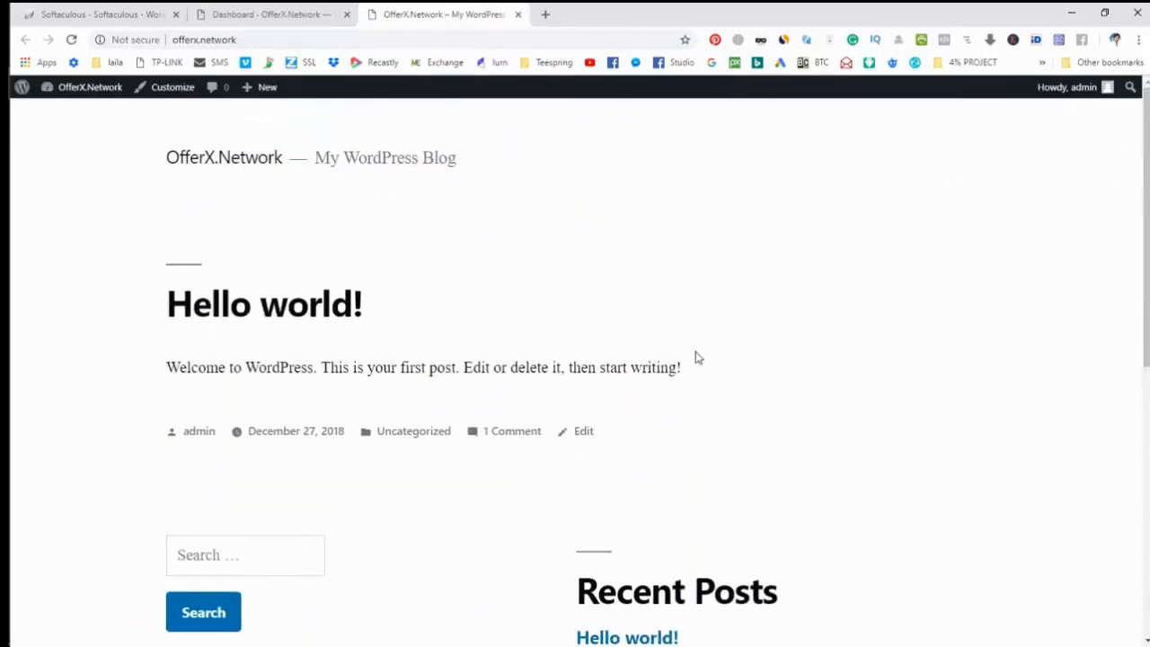
{"action": "scroll", "coordinate": [695, 357], "scroll_direction": "down", "scroll_amount": 1}
{"action": "scroll", "coordinate": [695, 357], "scroll_direction": "up", "scroll_amount": 1}
{"action": "left_click", "coordinate": [242, 7]}
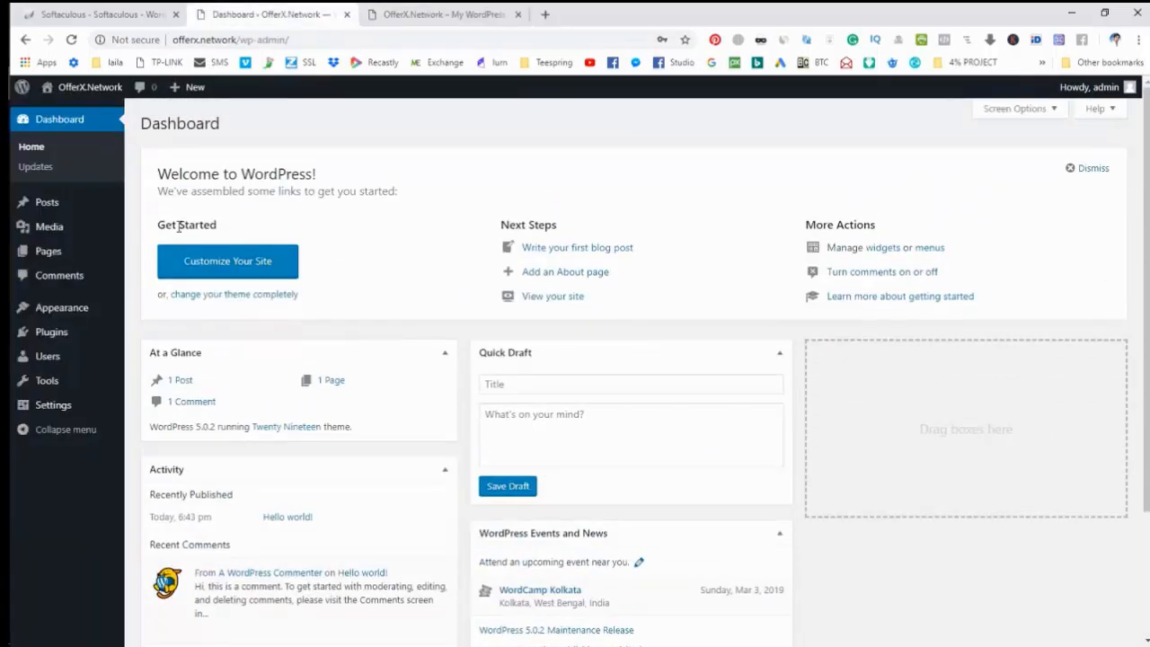
{"action": "left_click", "coordinate": [30, 186]}
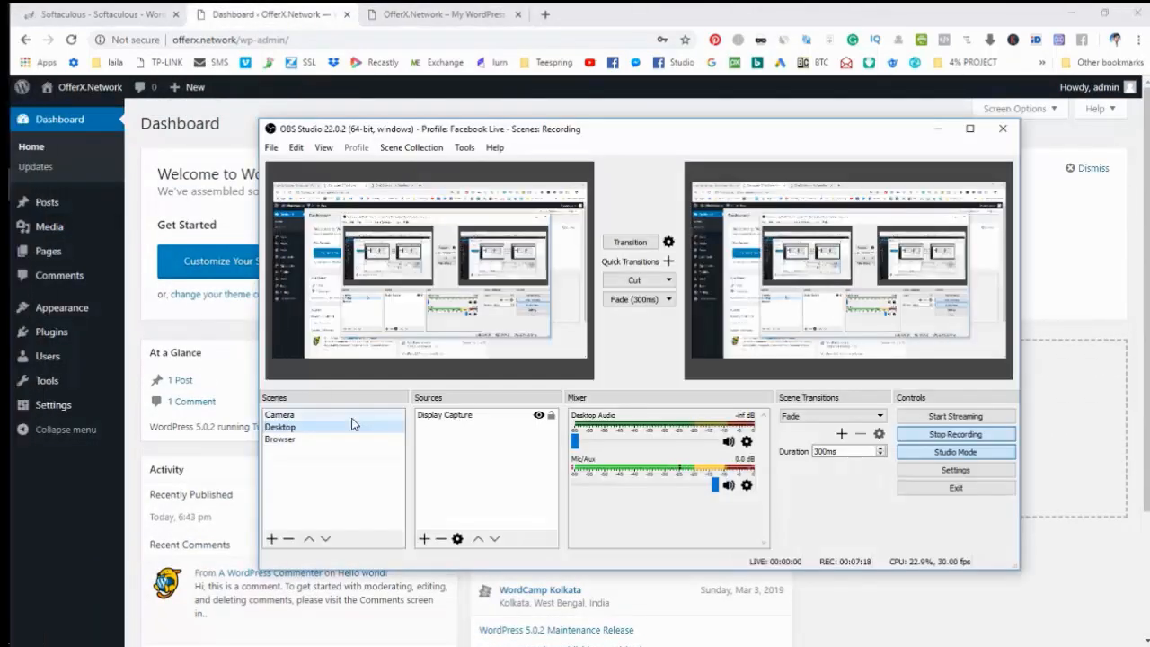